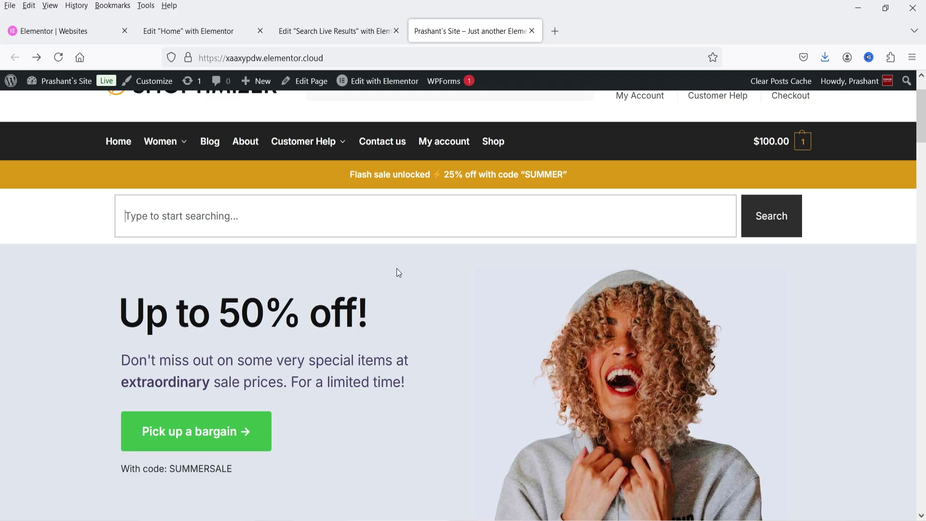
Search the live site for 'shirt' and open the Silk-Blend Sweatshirt product page
scroll(390, 286, up, 1)
scroll(391, 288, up, 2)
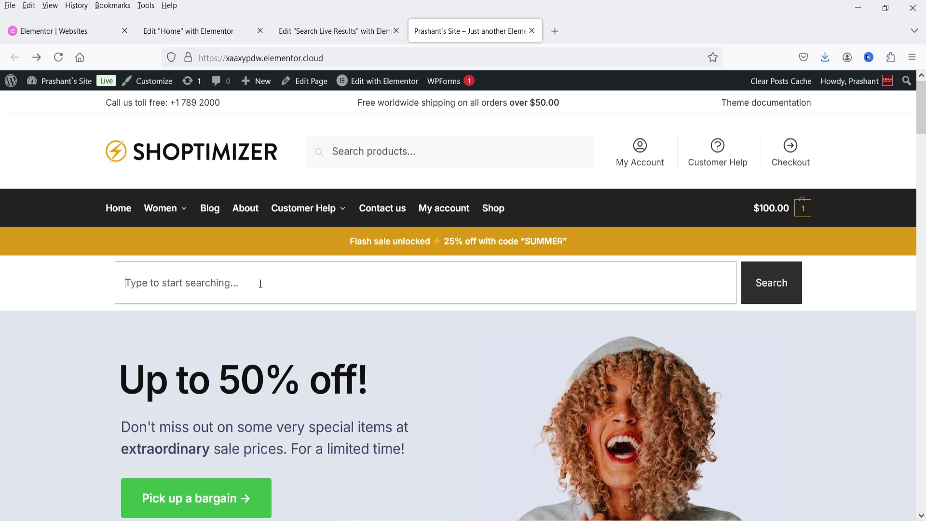
text(shirt)
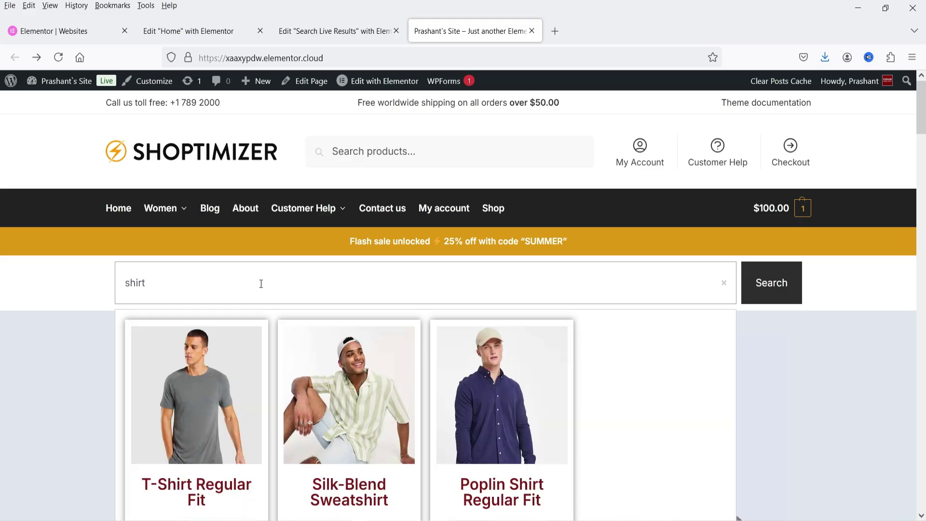
scroll(261, 284, down, 3)
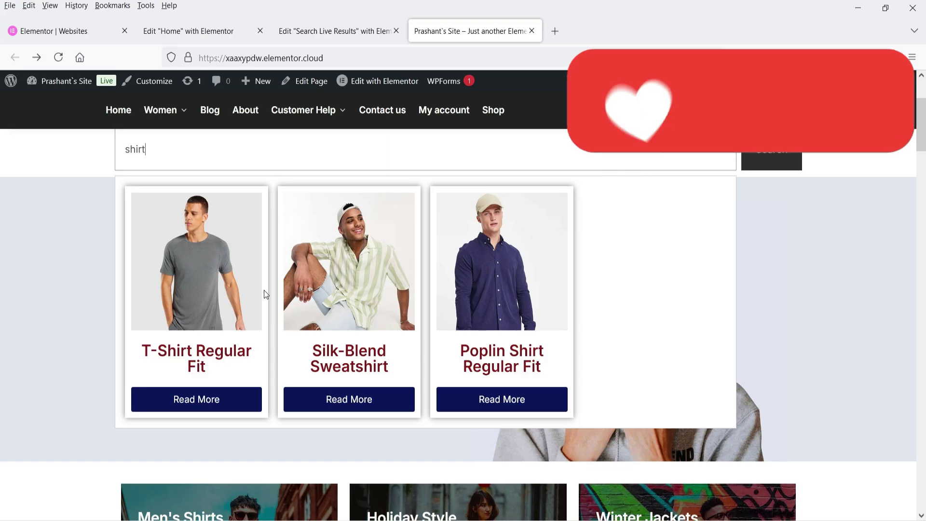
click(348, 399)
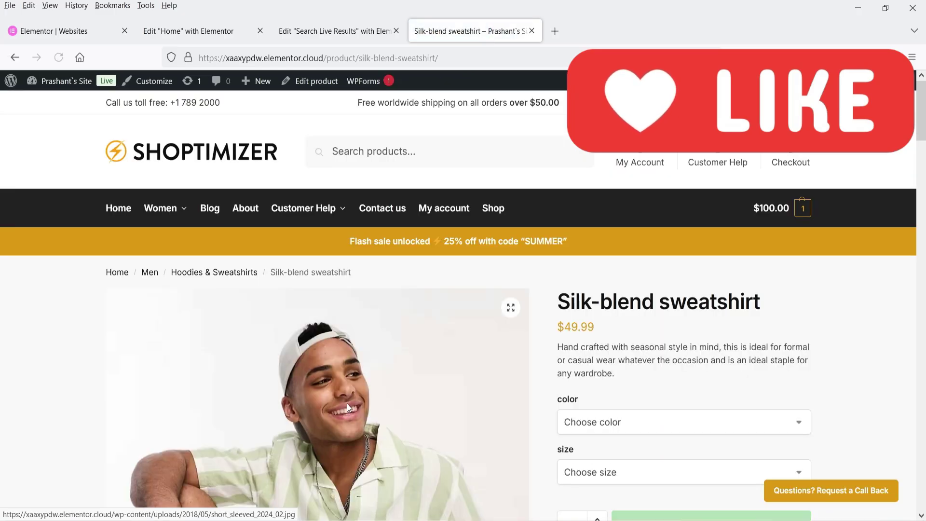
Go back home, search for 'ear', and page through the results to page 3
click(14, 58)
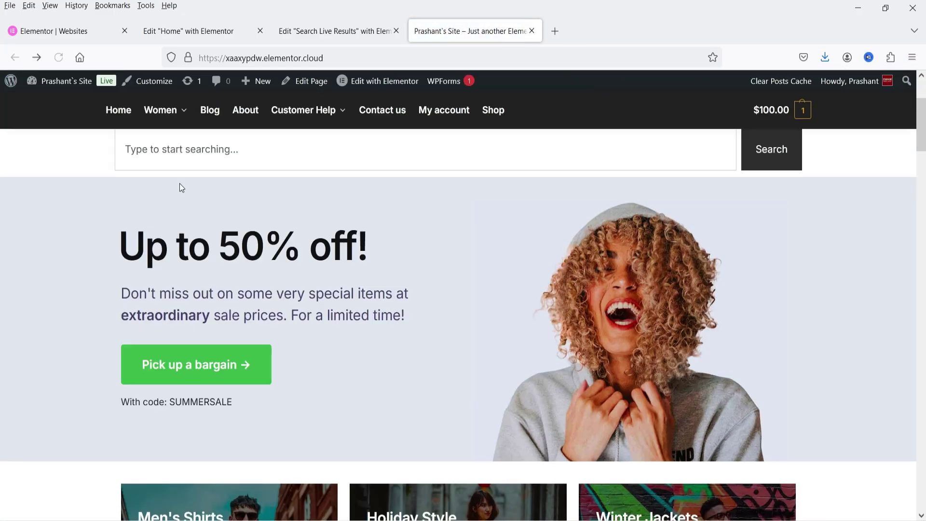
click(193, 150)
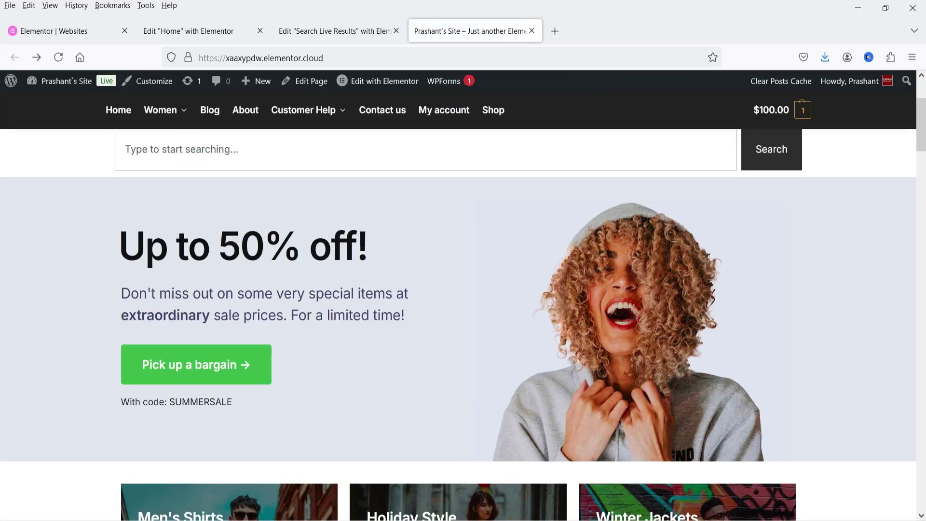
text(ear)
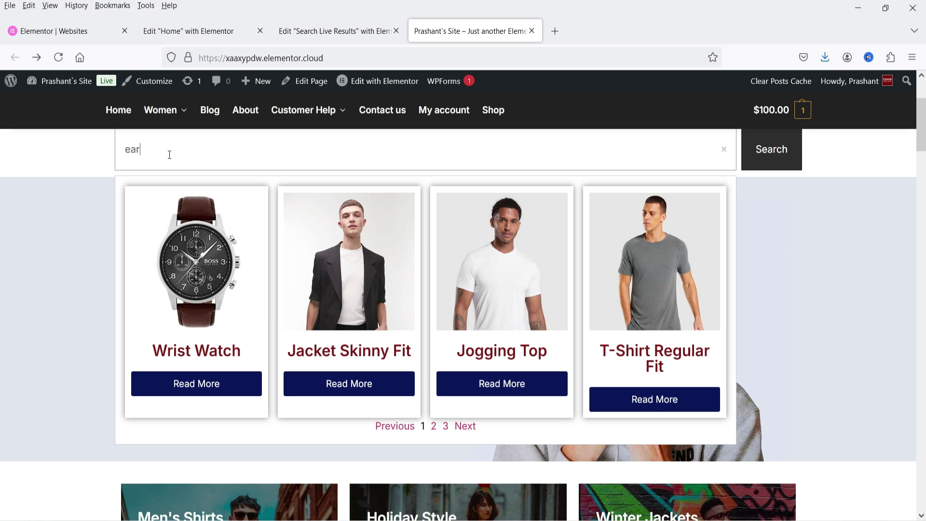
click(465, 426)
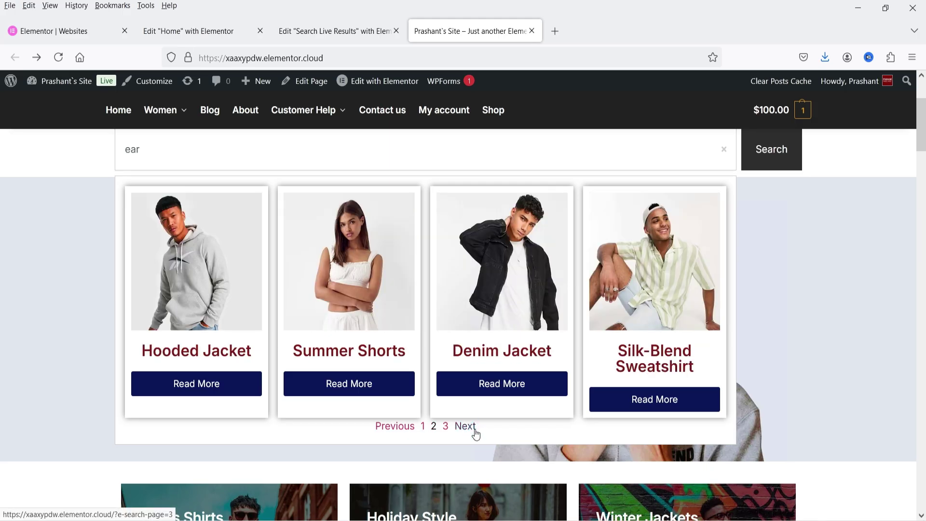
click(475, 432)
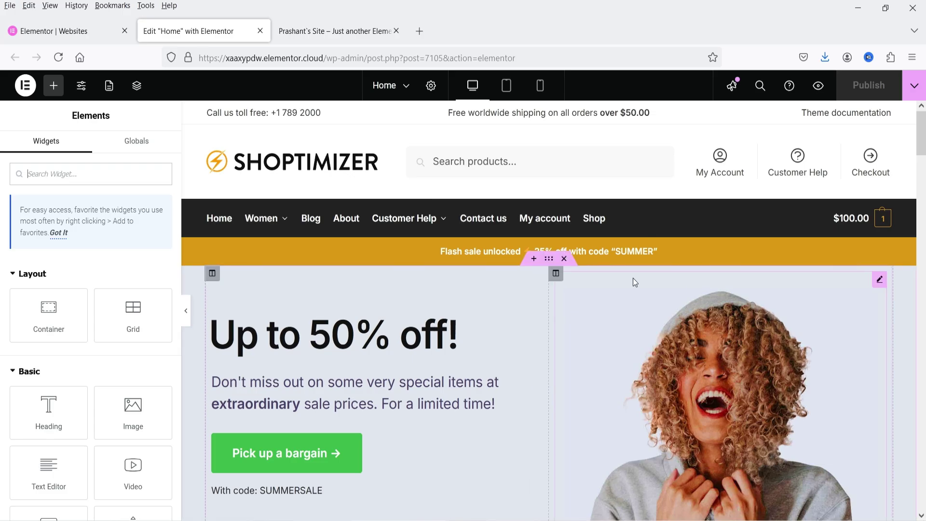
Insert a new single-column Flexbox container below the flash-sale banner
click(533, 259)
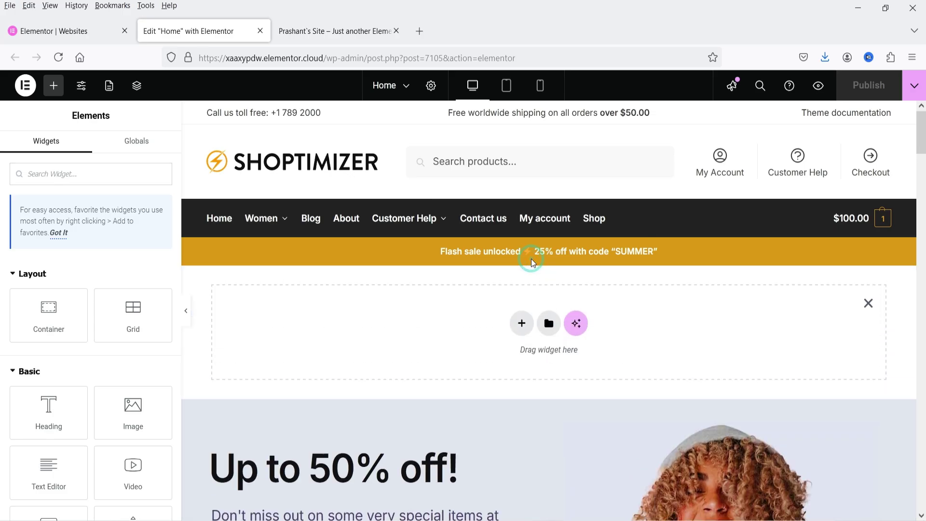
click(521, 323)
click(508, 380)
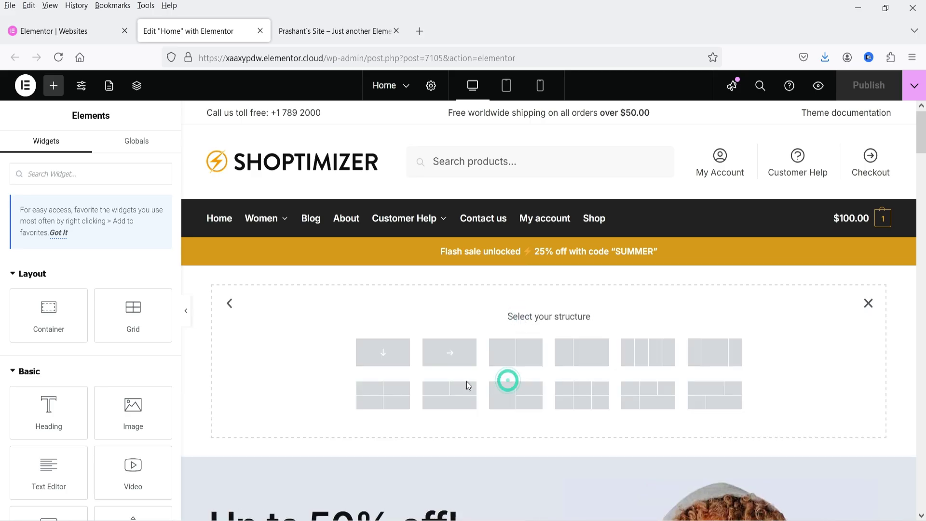
click(386, 363)
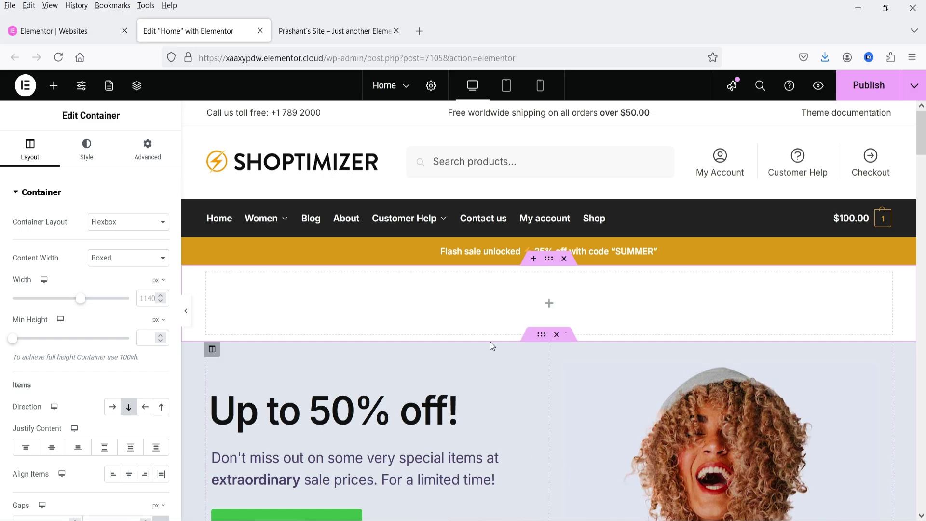
Find the Search widget and drop it into the new container
click(549, 306)
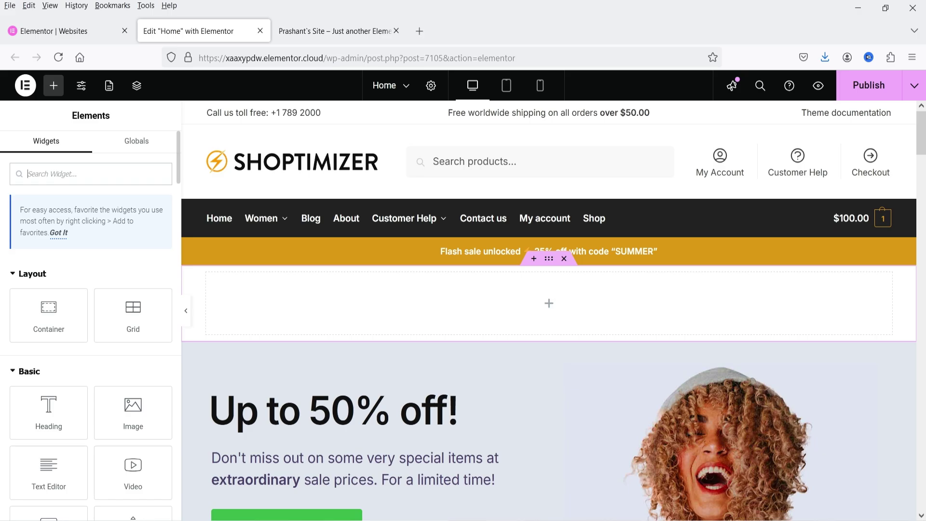
text(search)
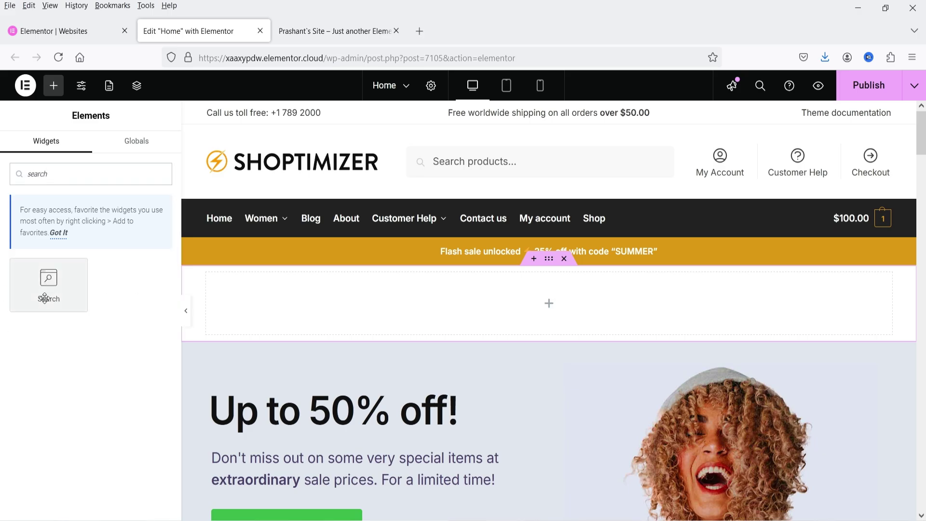
drag(45, 290, 562, 306)
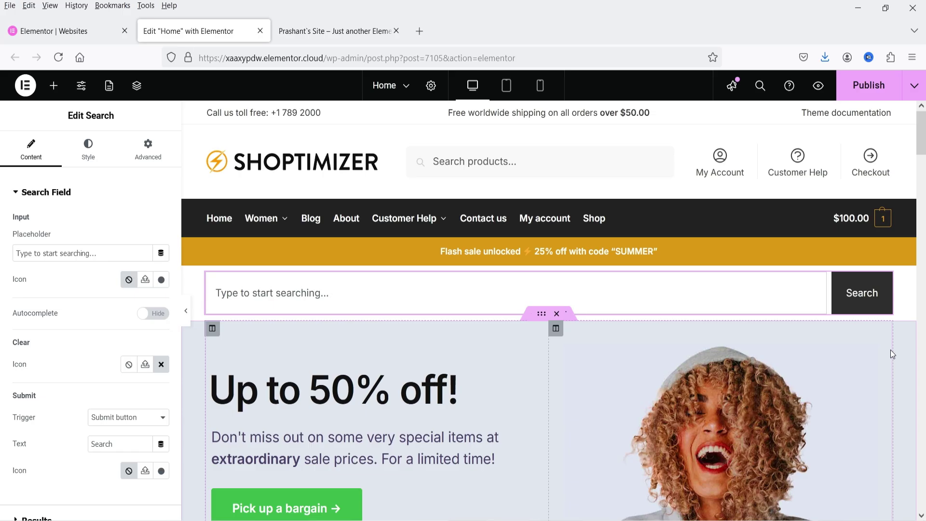
Publish the Home page and check the new search field on the reloaded live site
click(868, 87)
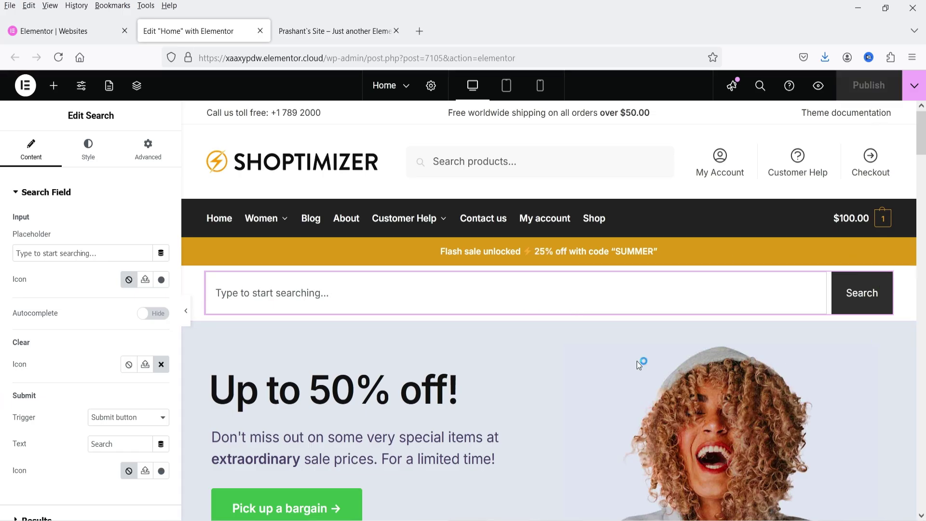
click(311, 31)
click(57, 58)
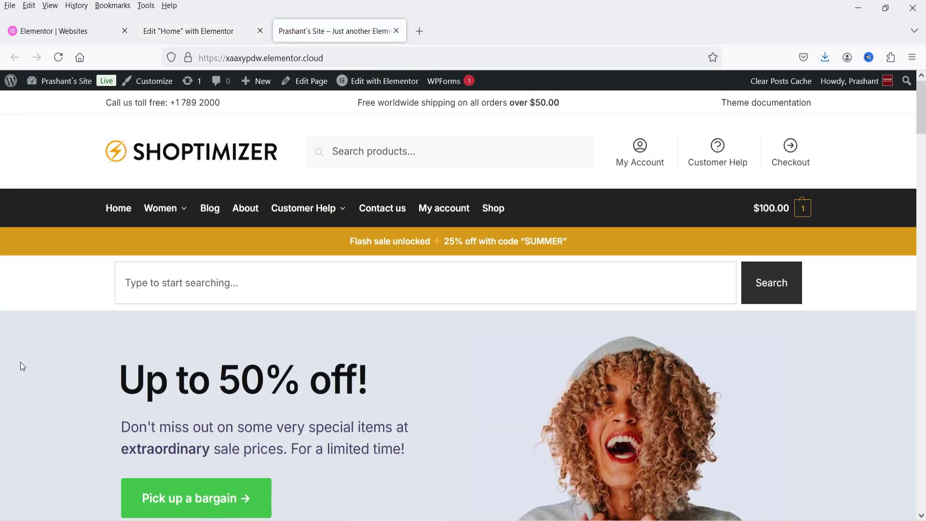
click(187, 280)
click(203, 30)
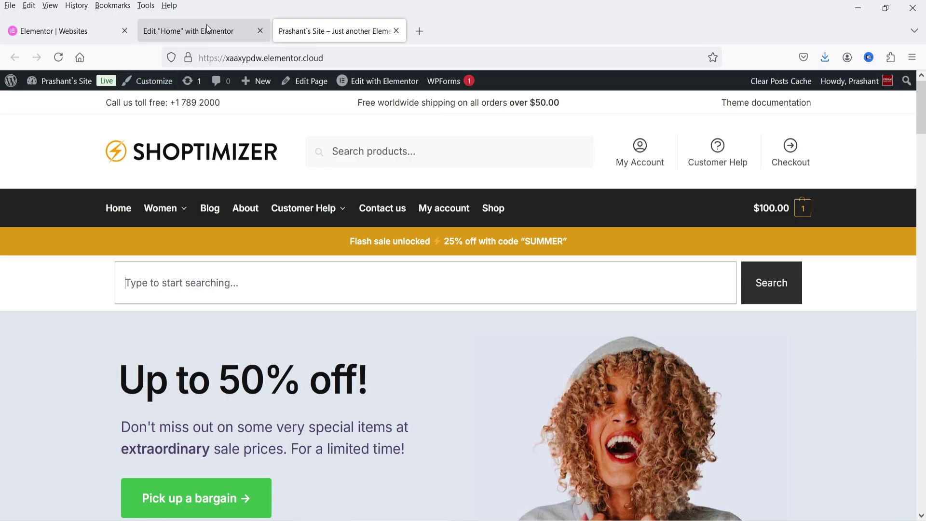
Set the Search widget's Live Results to Show under Results
click(534, 290)
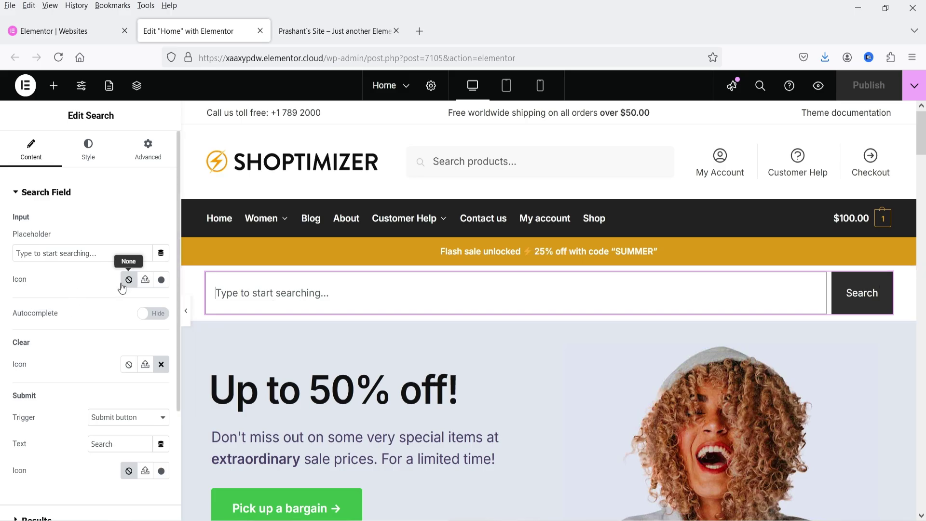
scroll(66, 301, down, 3)
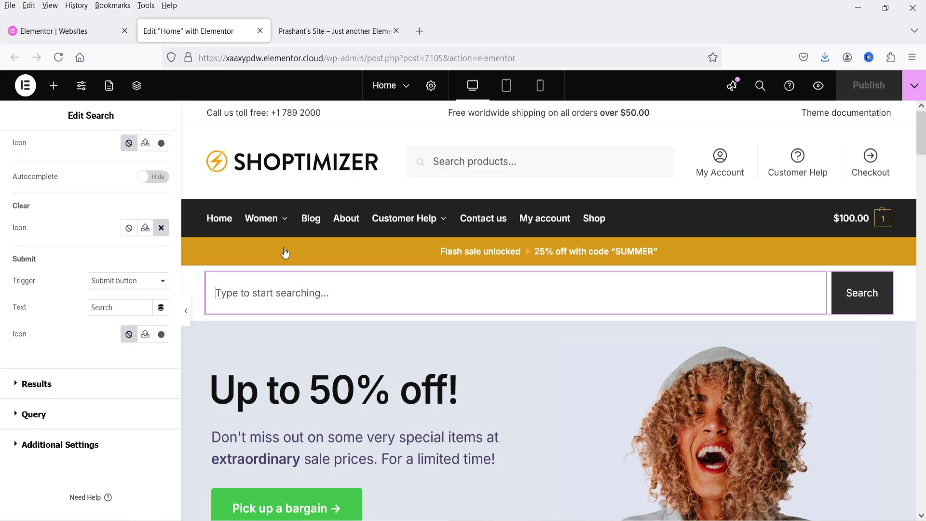
click(44, 385)
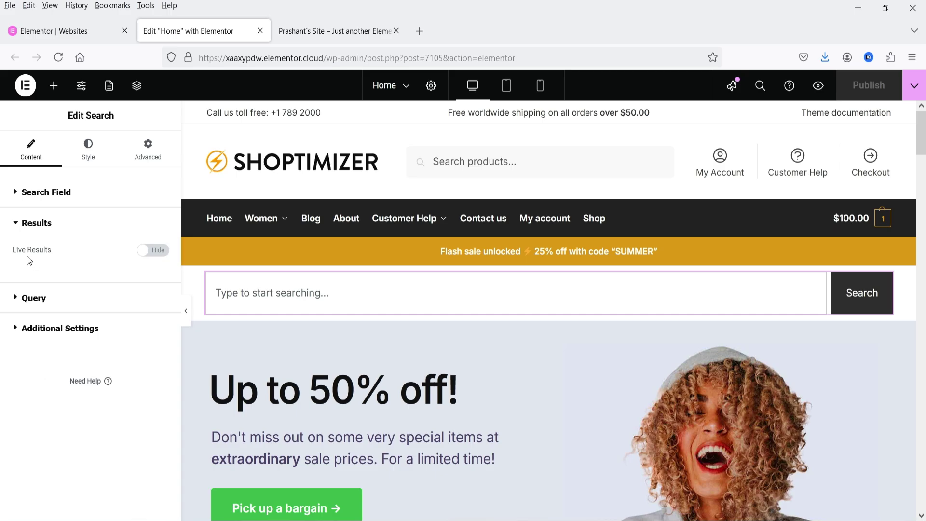
click(161, 254)
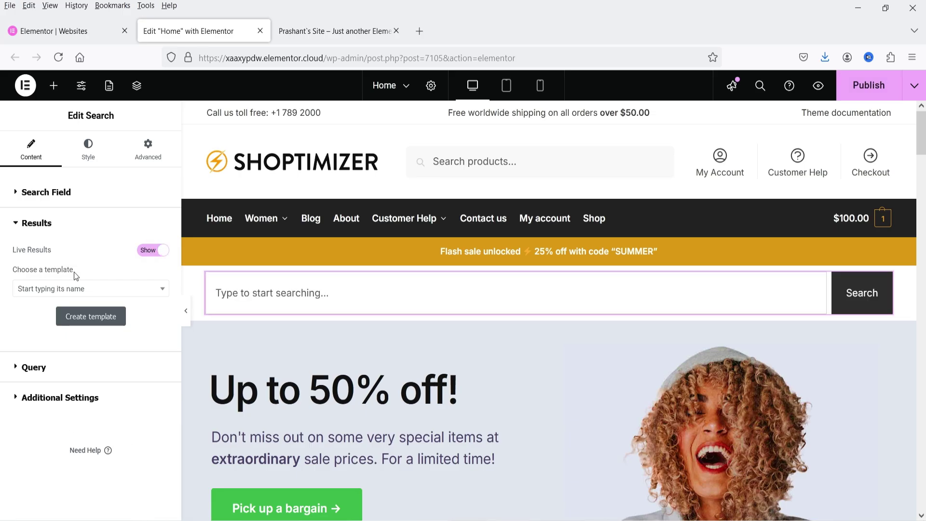
Save the Home page changes and create a new Loop Item template for the results
click(90, 318)
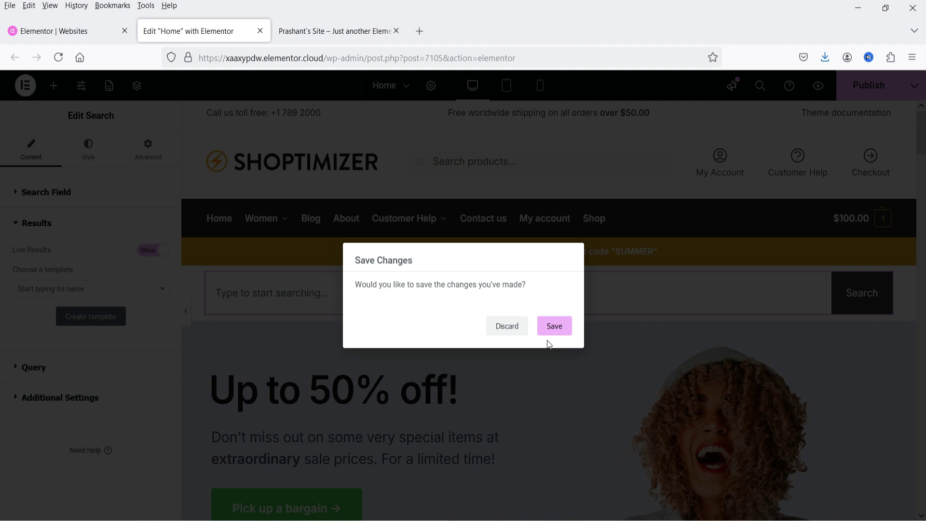
click(559, 327)
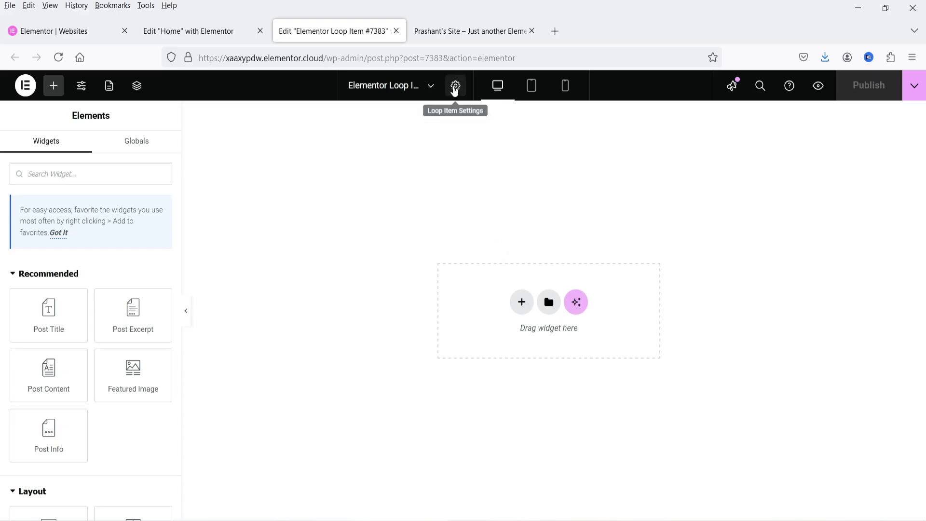
Retitle the loop template 'Search Live Results' in its settings
click(455, 85)
triple_click(47, 229)
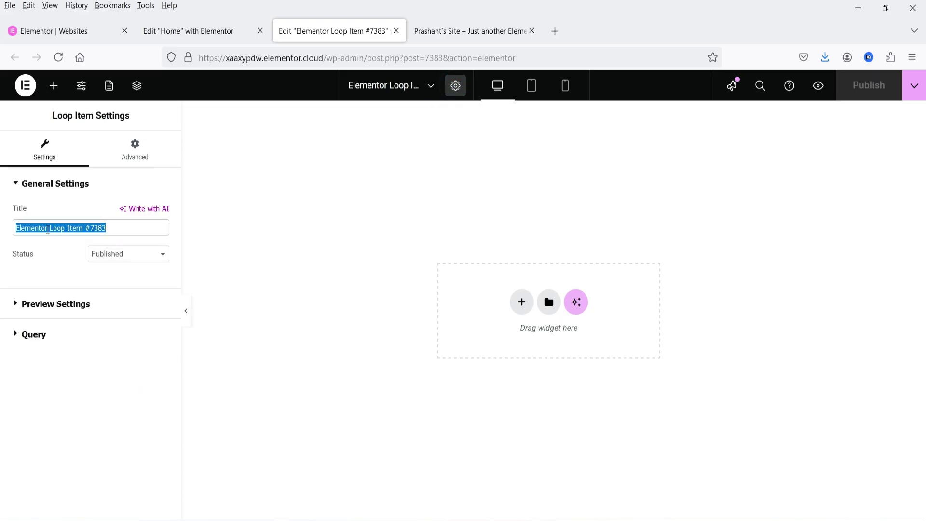
text(Search Live Results)
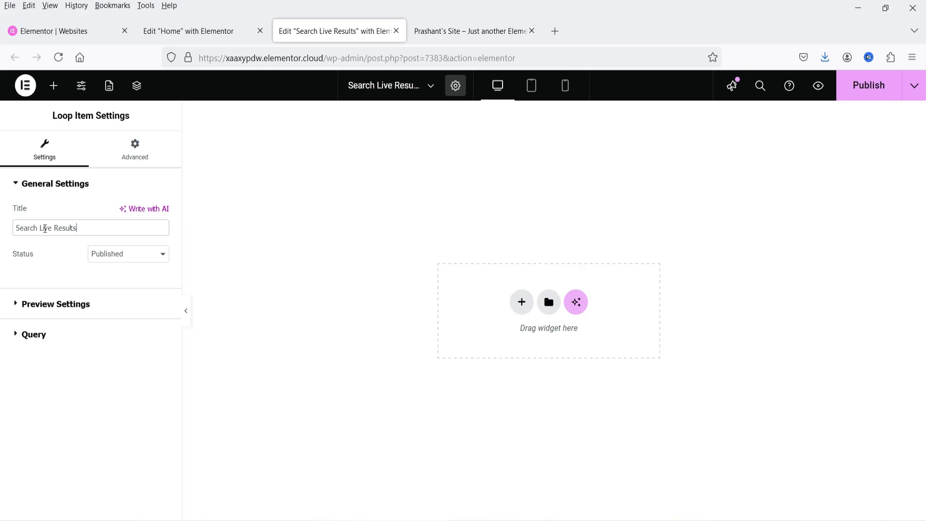
Set the preview post type to Product and apply the preview
click(72, 316)
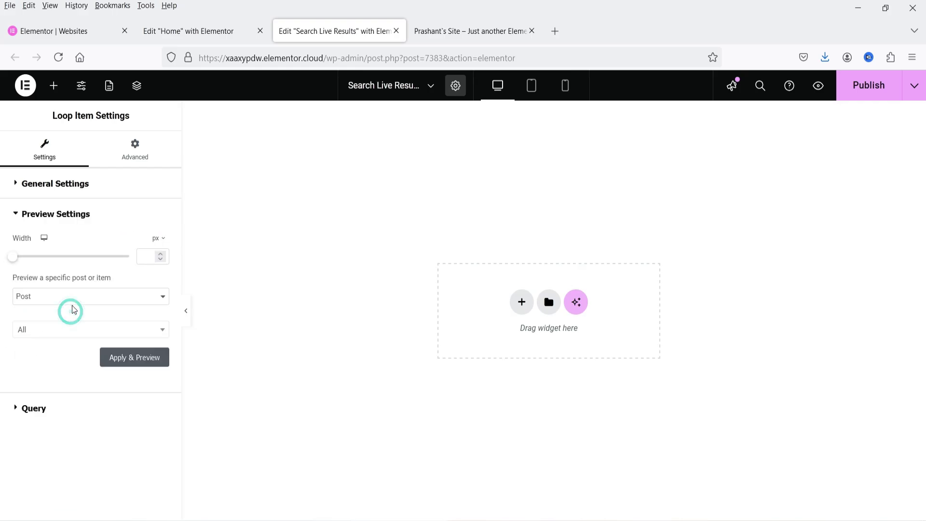
click(77, 296)
click(76, 357)
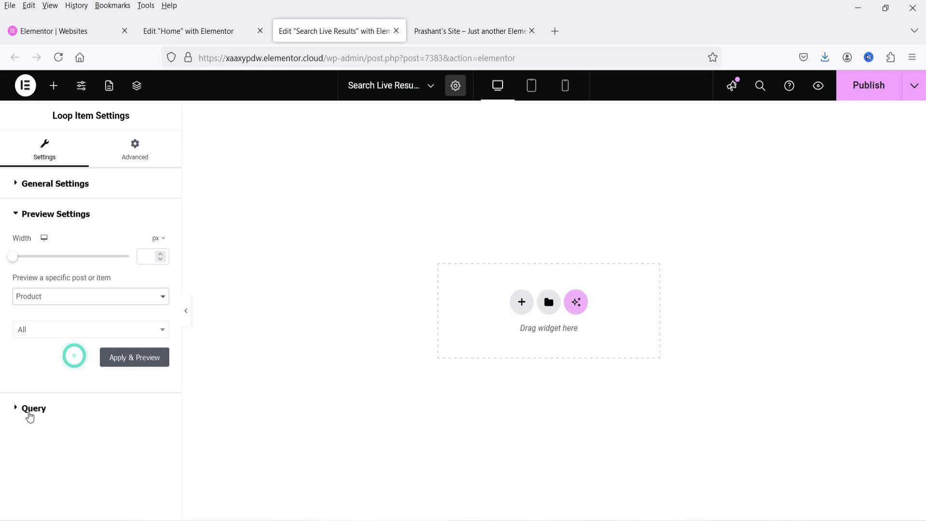
click(139, 361)
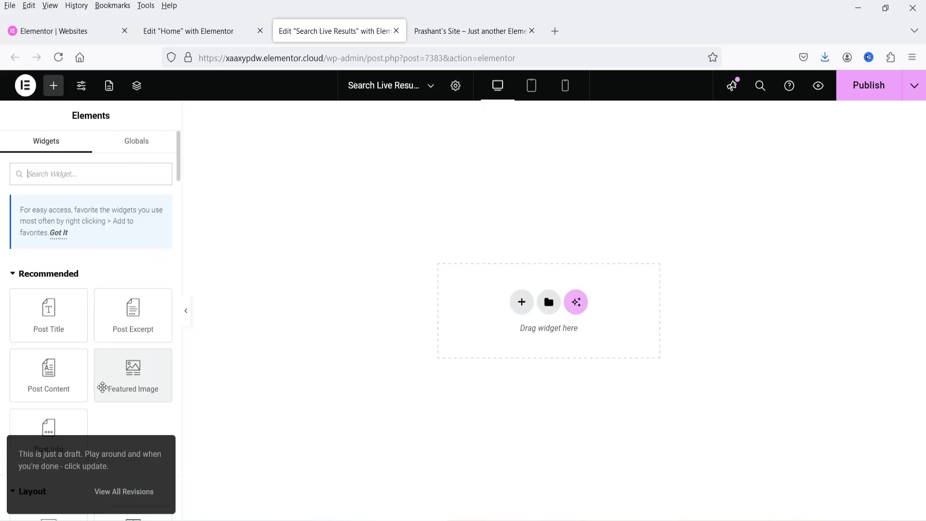
Add a single-column Flexbox container holding a Featured Image widget
click(522, 302)
click(502, 321)
click(482, 258)
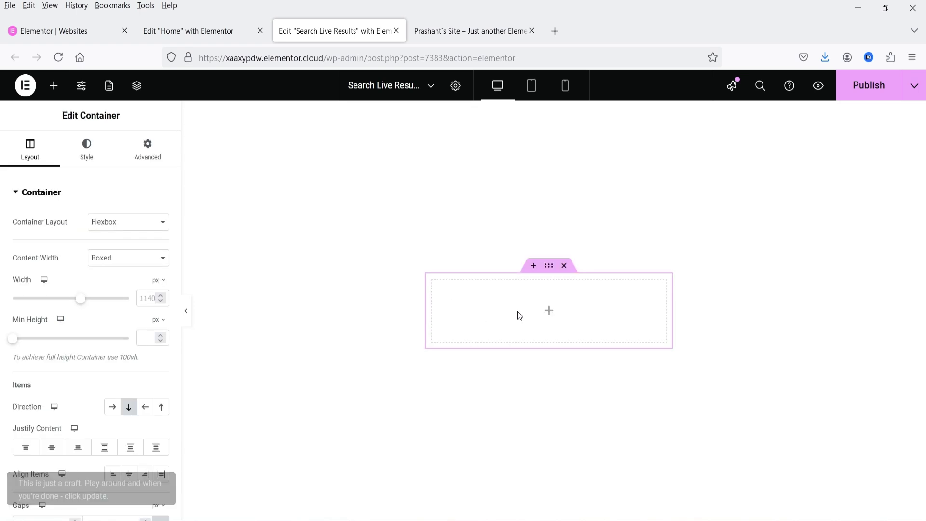
click(550, 312)
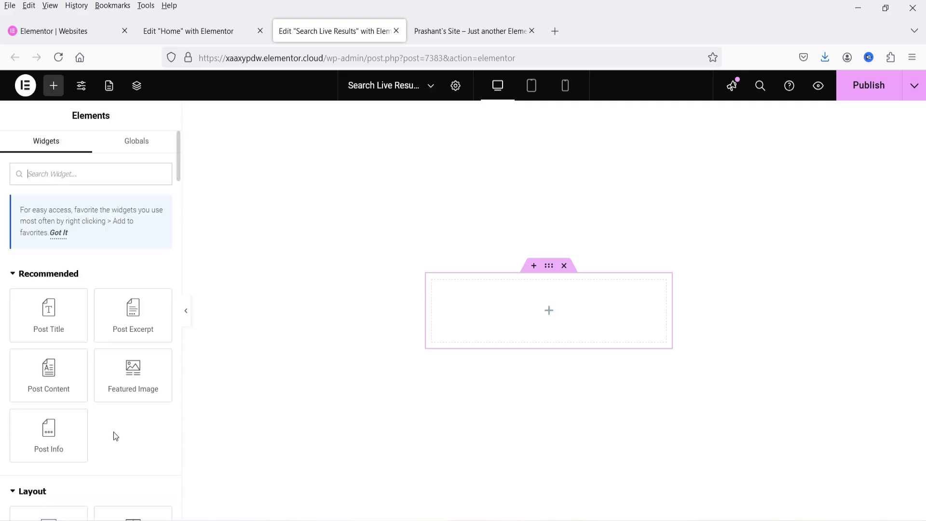
drag(133, 372, 553, 323)
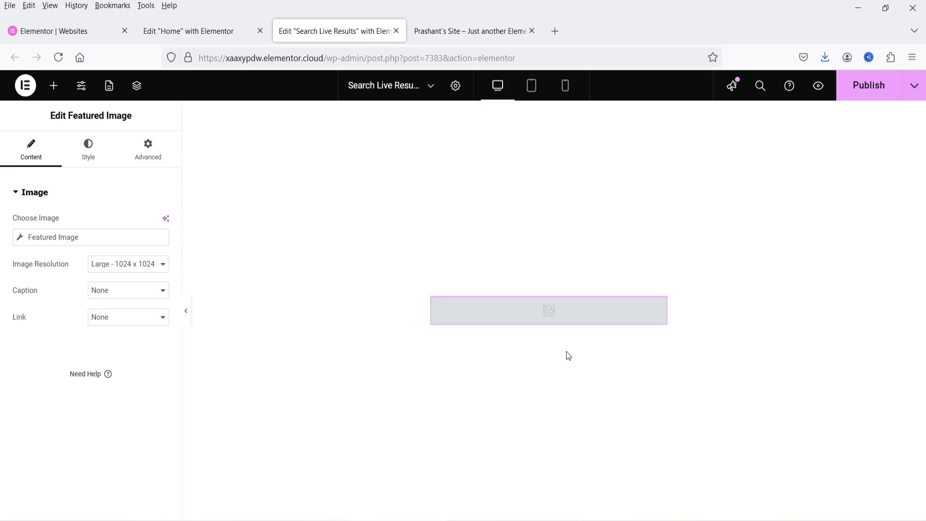
Place a Post Title widget below the featured image
mouse_move(656, 314)
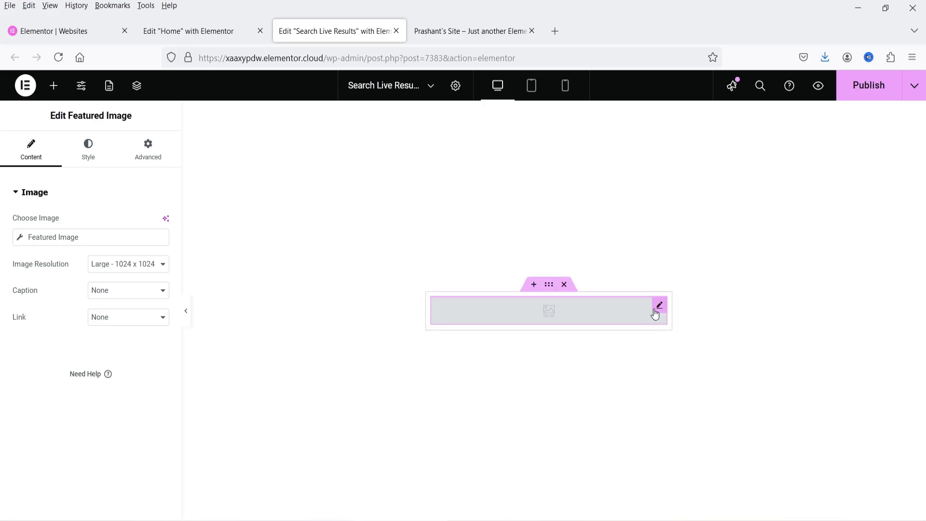
click(54, 85)
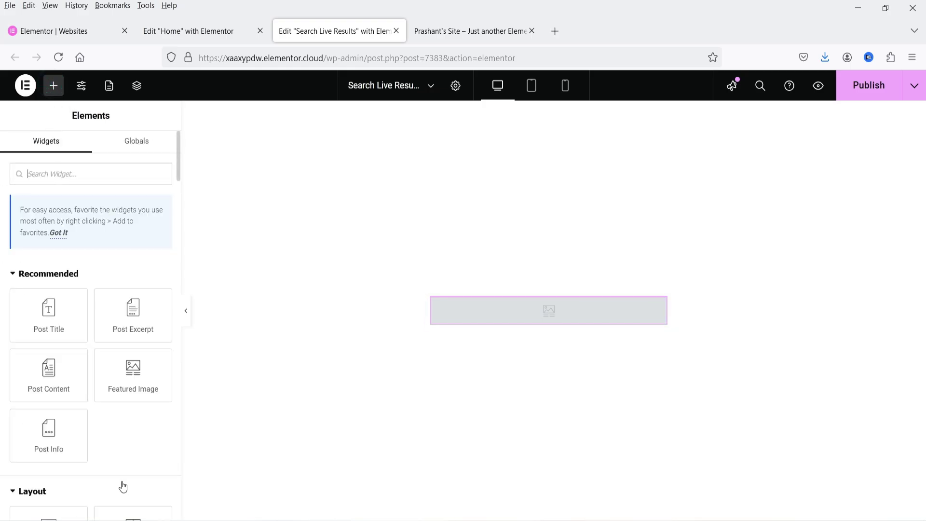
drag(57, 325, 551, 327)
Make the title an H3, centred, with dark red #841919 text colour
click(114, 313)
click(120, 352)
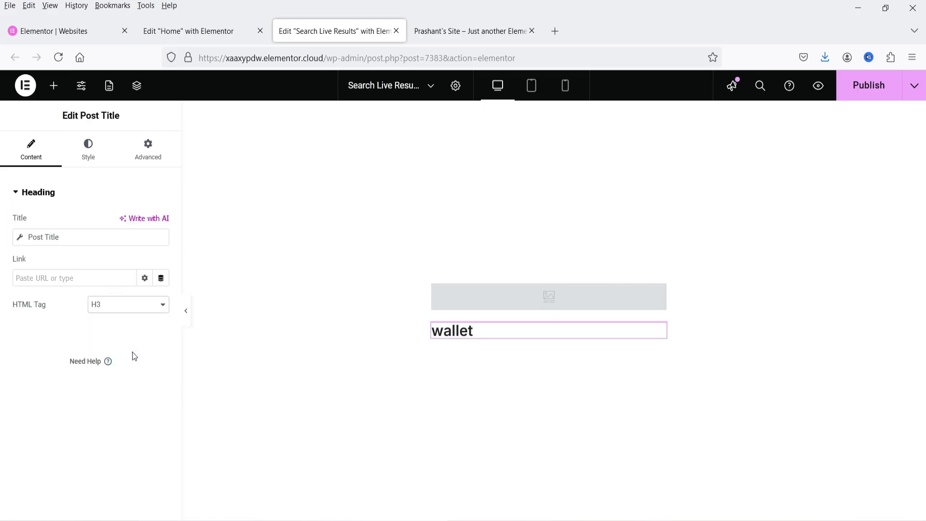
click(84, 164)
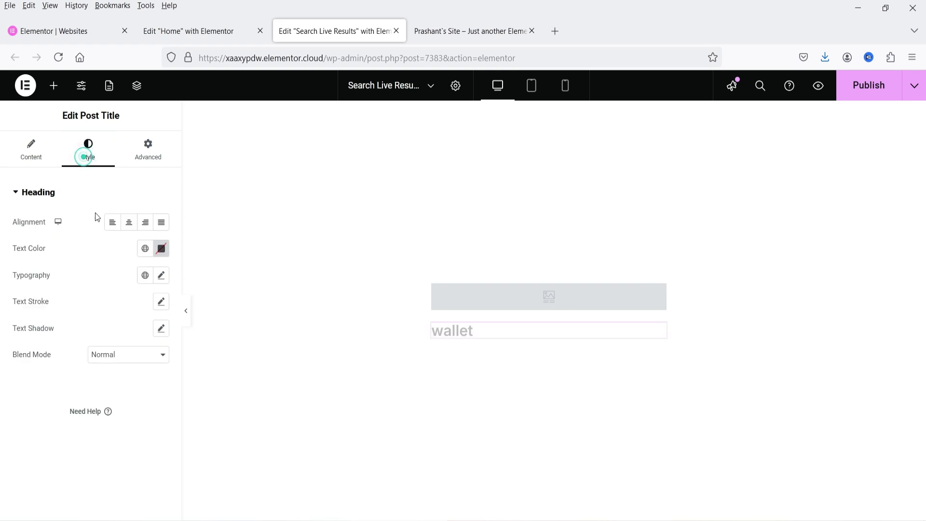
click(129, 222)
click(144, 247)
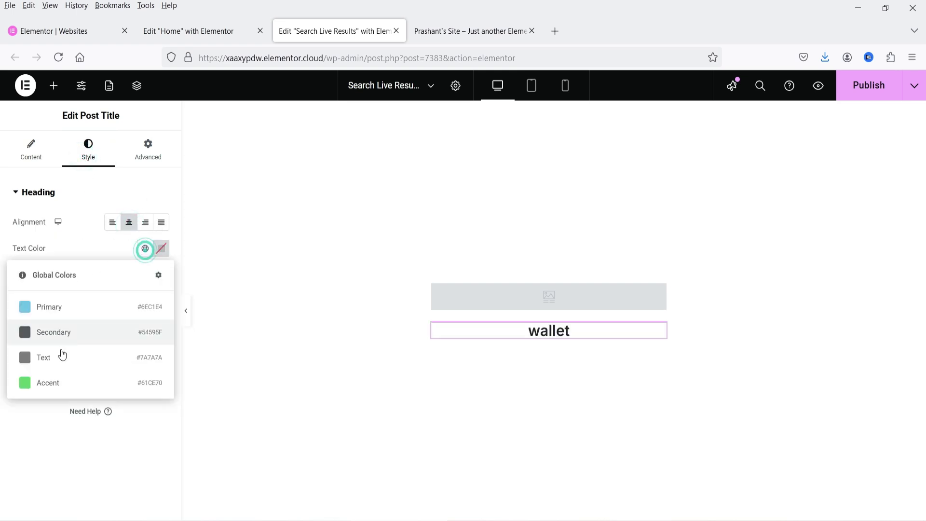
click(159, 251)
click(204, 346)
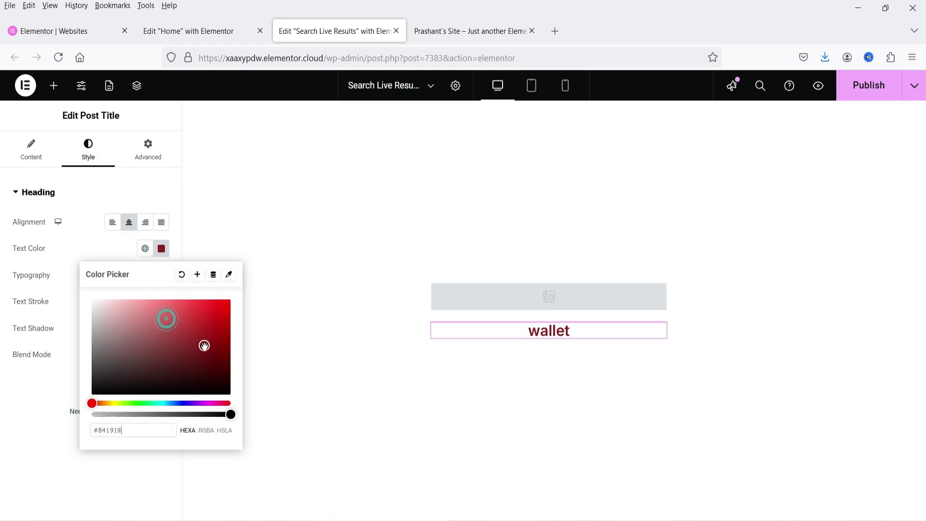
click(78, 247)
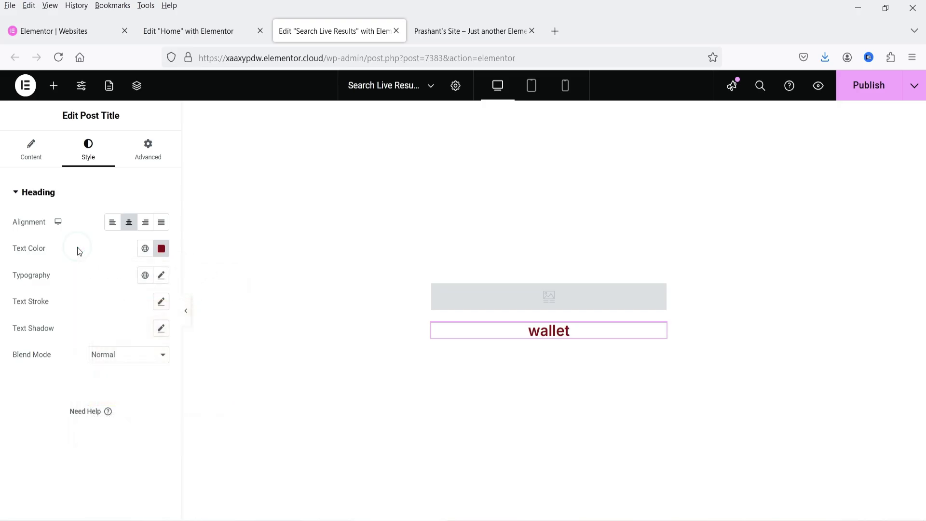
Set the title's typography to 25 px with Capitalize transform, reading 'Wallet'
click(161, 276)
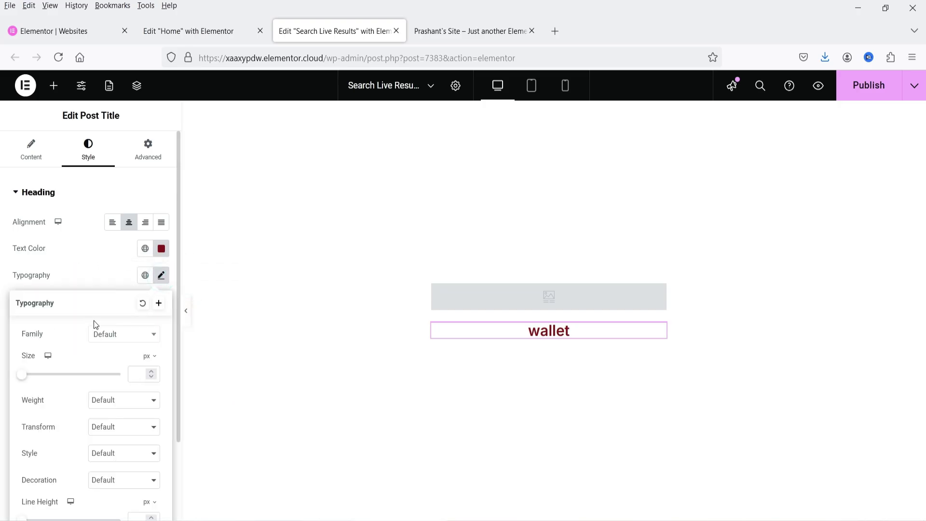
click(65, 267)
click(161, 275)
click(135, 376)
text(25)
click(131, 438)
click(125, 487)
click(80, 272)
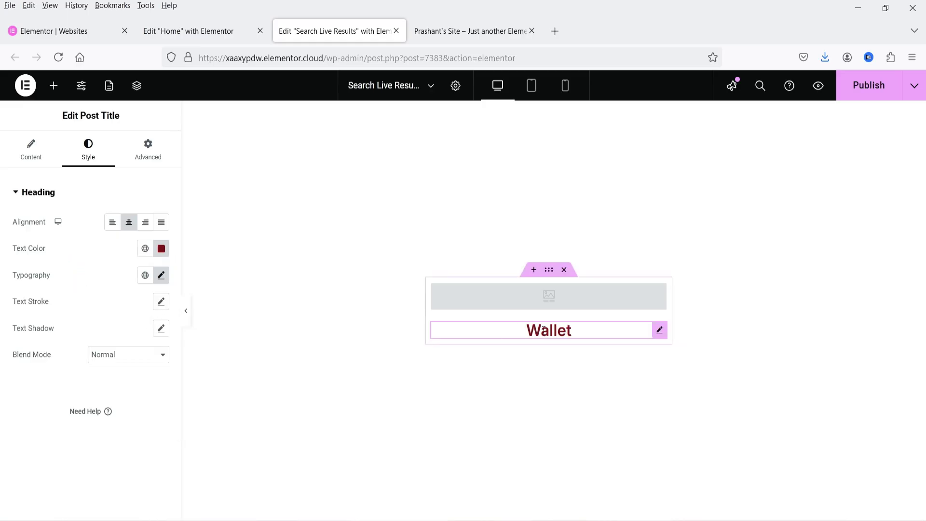
click(36, 157)
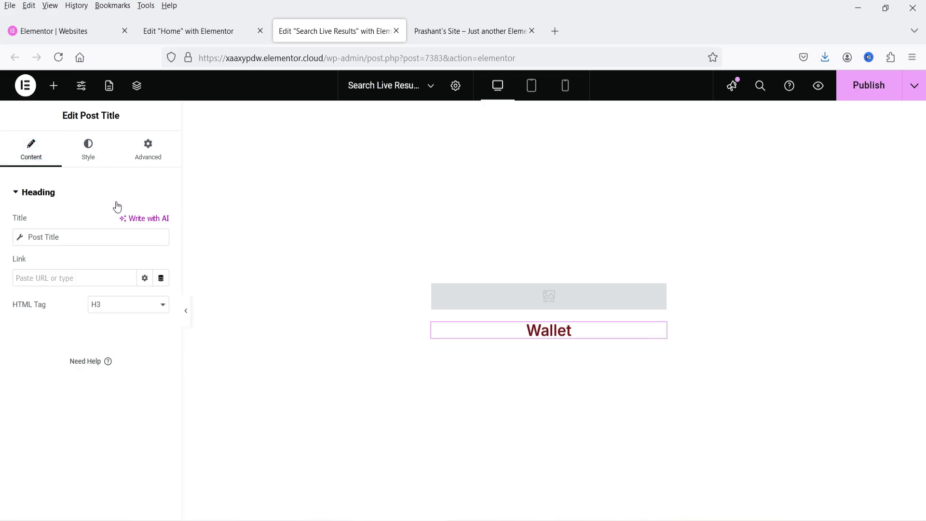
click(54, 86)
Add a Button under the title labelled 'Read More', linked to the Post URL dynamic tag
scroll(124, 401, down, 5)
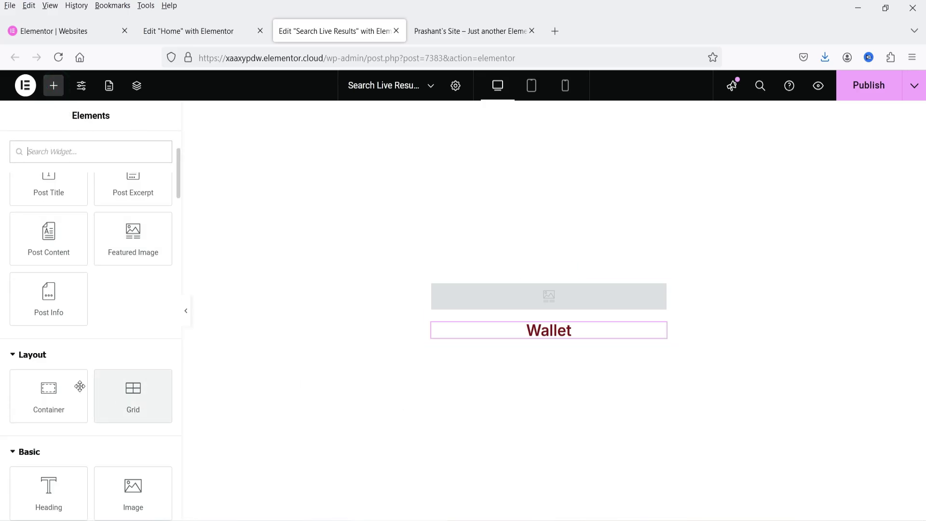
drag(48, 475, 592, 357)
click(131, 254)
triple_click(131, 255)
text(Rea)
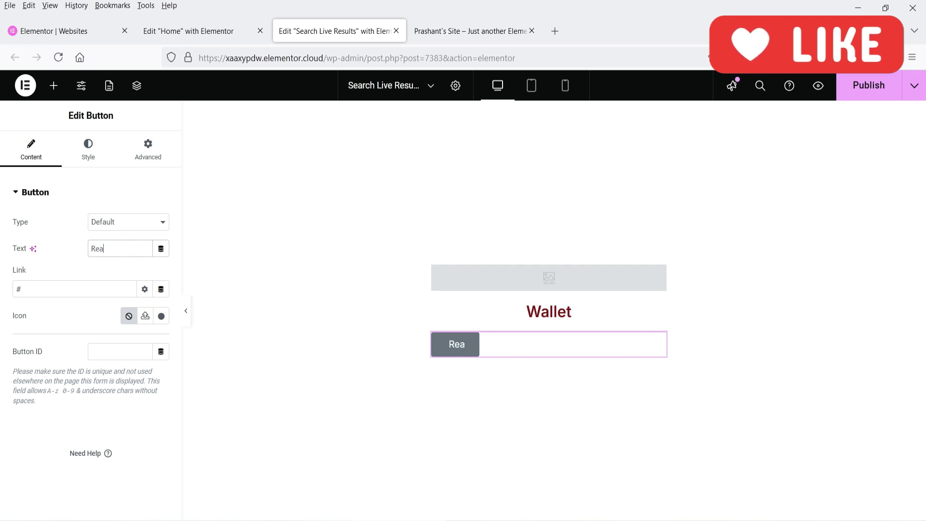
text(d More)
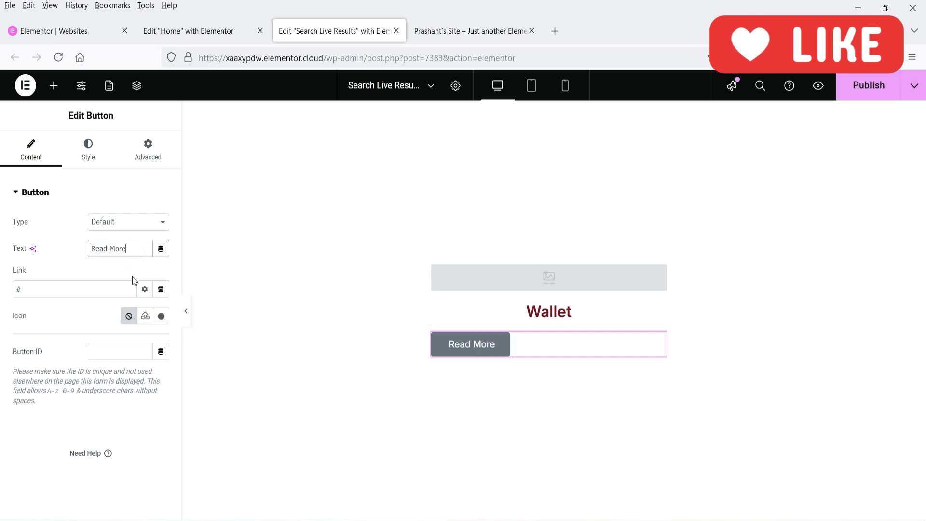
click(161, 289)
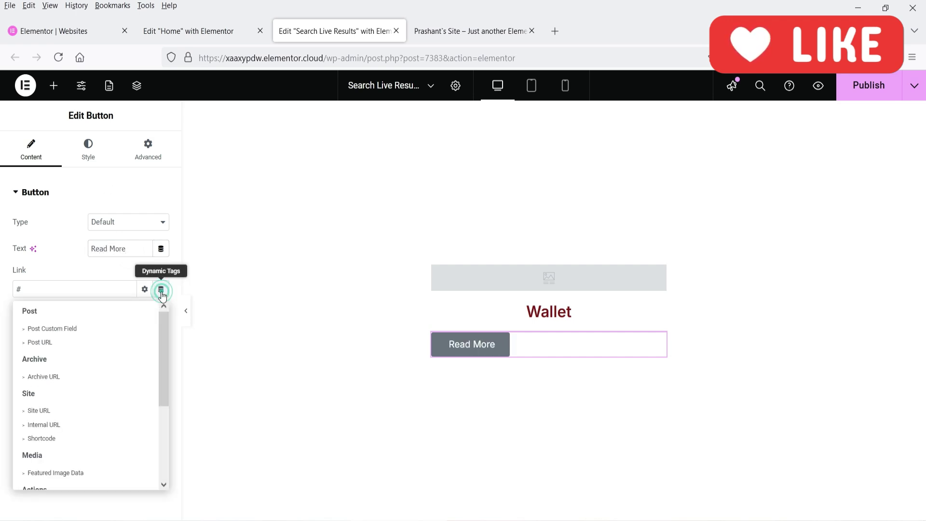
click(50, 343)
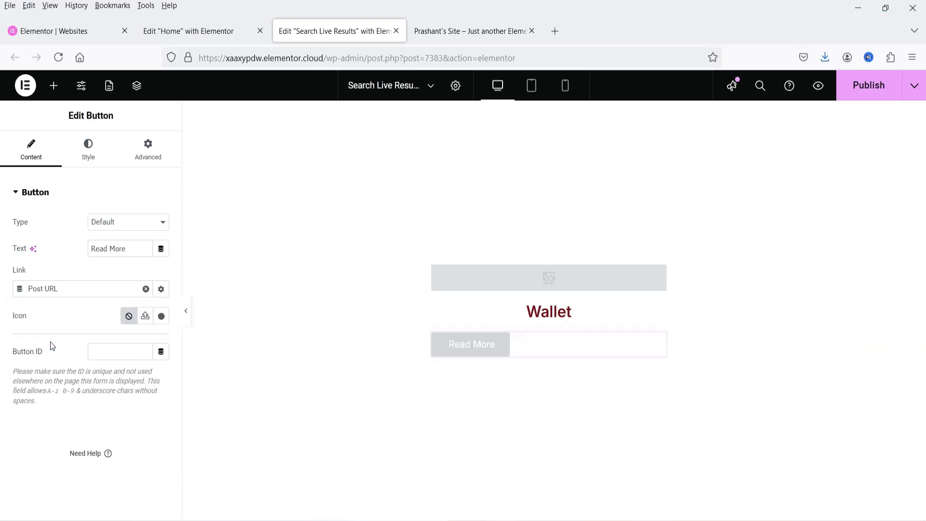
click(89, 155)
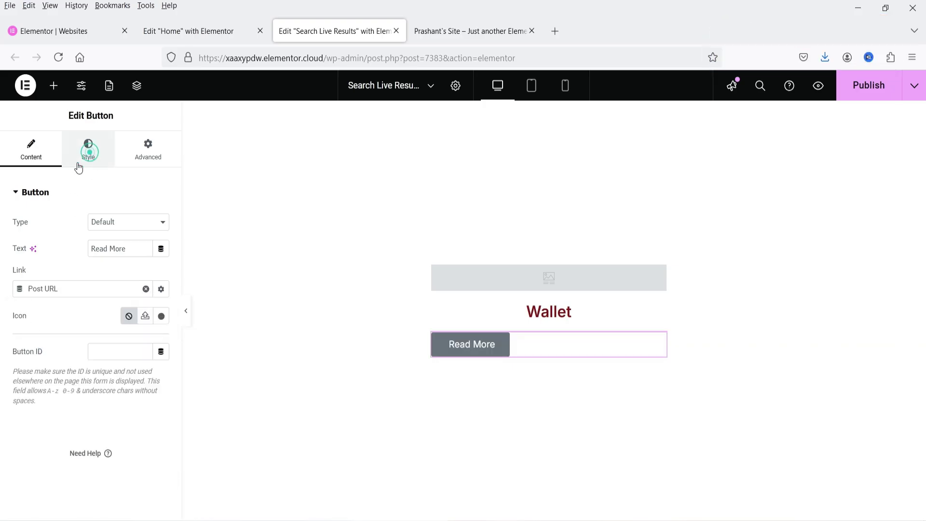
Stretch the button to full width with a navy #151E50 background
click(161, 223)
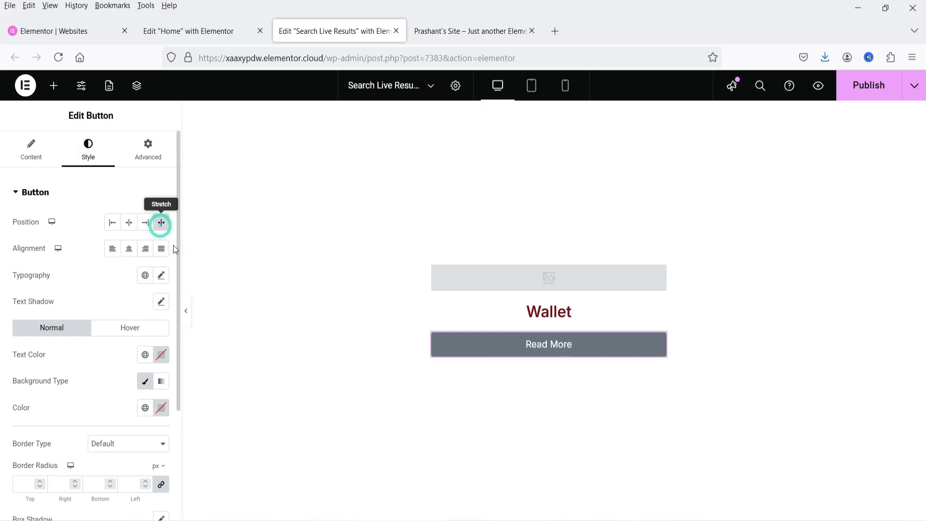
click(145, 408)
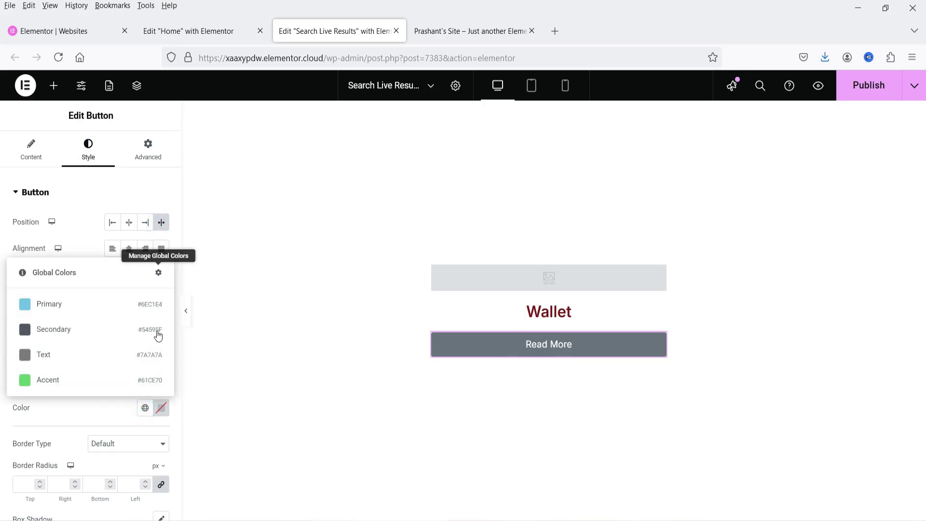
click(161, 408)
click(181, 347)
drag(175, 314, 195, 309)
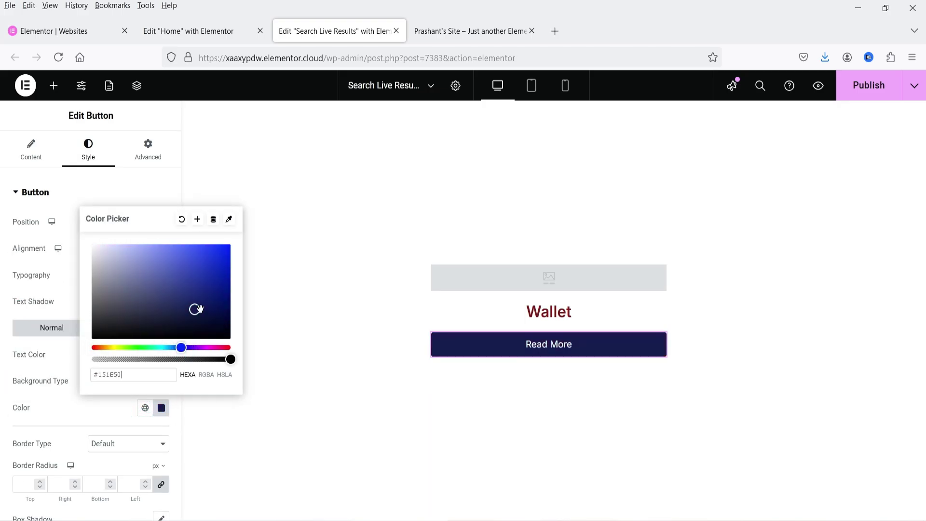
Give the card container a box shadow in its Border style settings
click(549, 252)
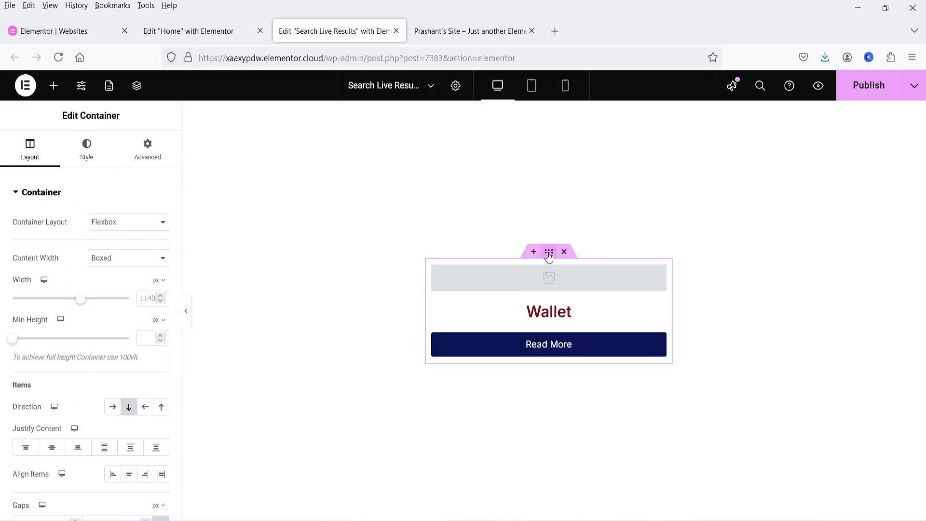
scroll(86, 309, down, 5)
scroll(83, 302, up, 5)
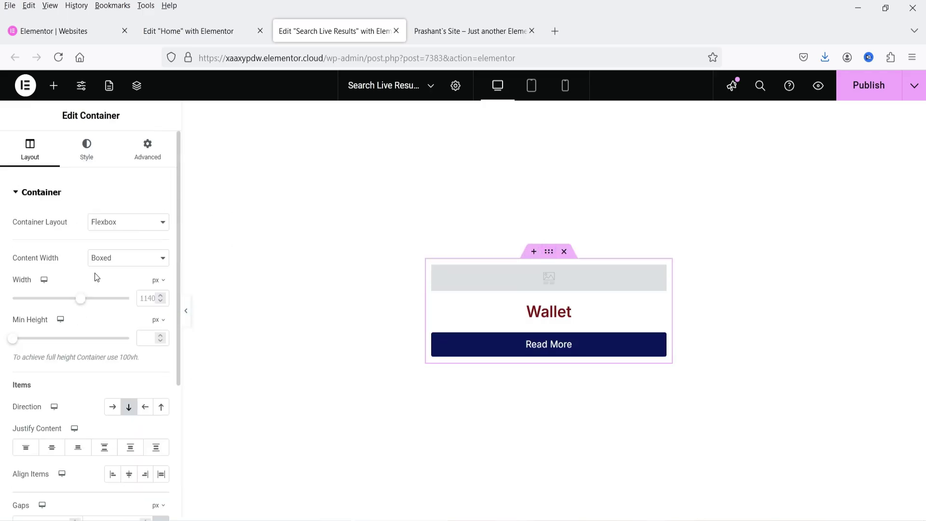
click(87, 149)
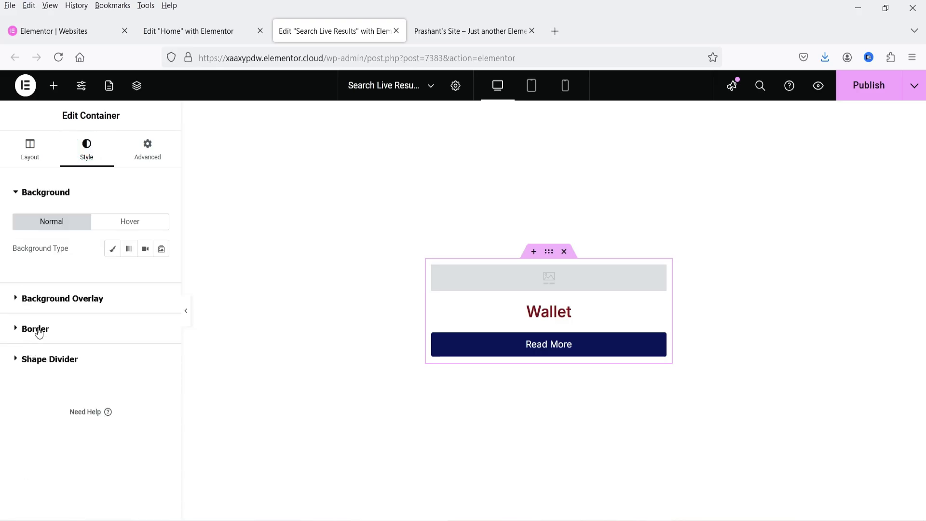
click(39, 331)
click(163, 387)
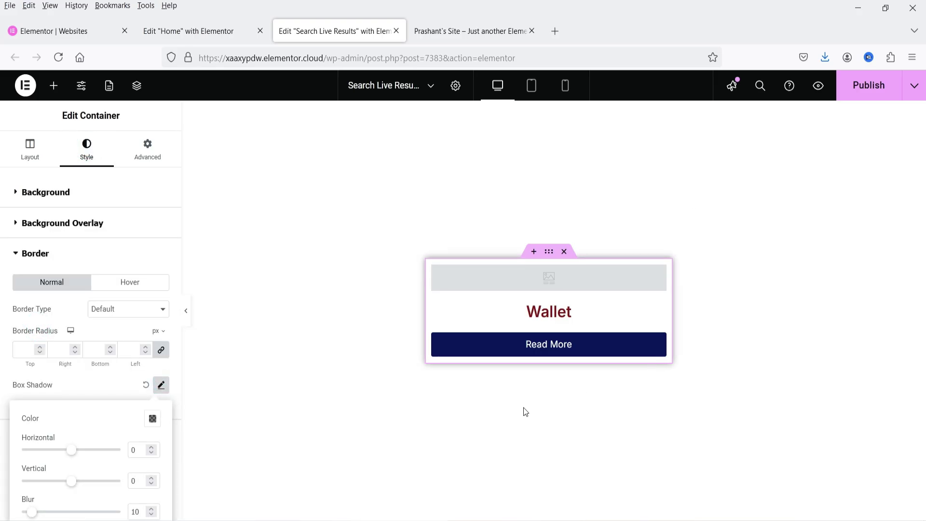
Publish the Search Live Results template and return to the Home page editor
click(54, 85)
scroll(118, 306, down, 3)
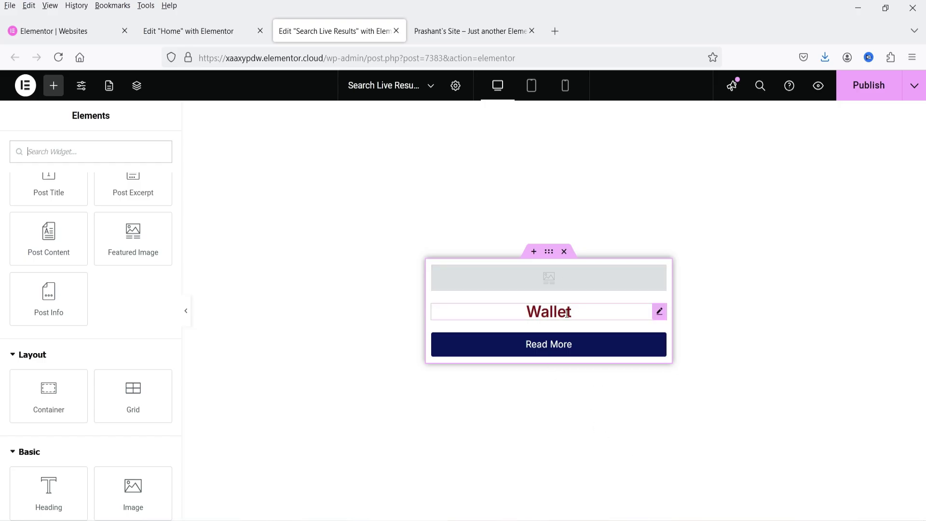
click(860, 88)
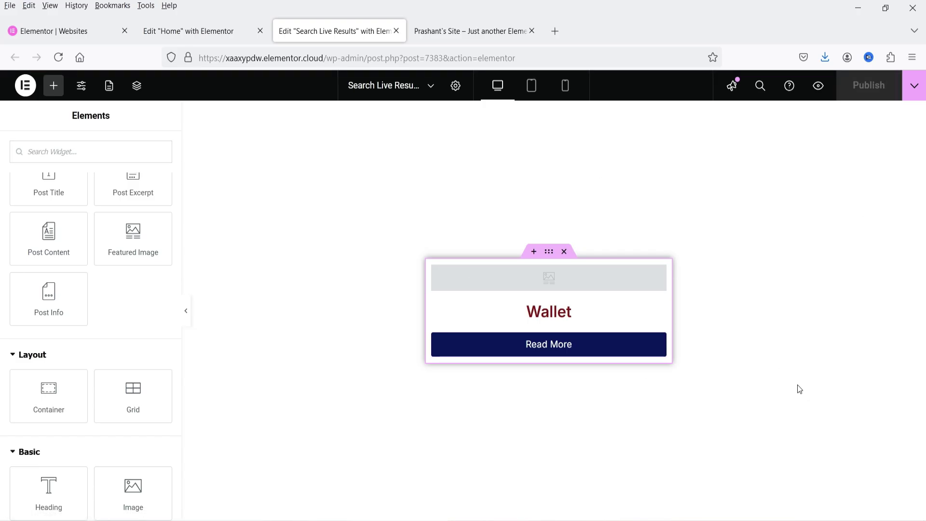
click(174, 33)
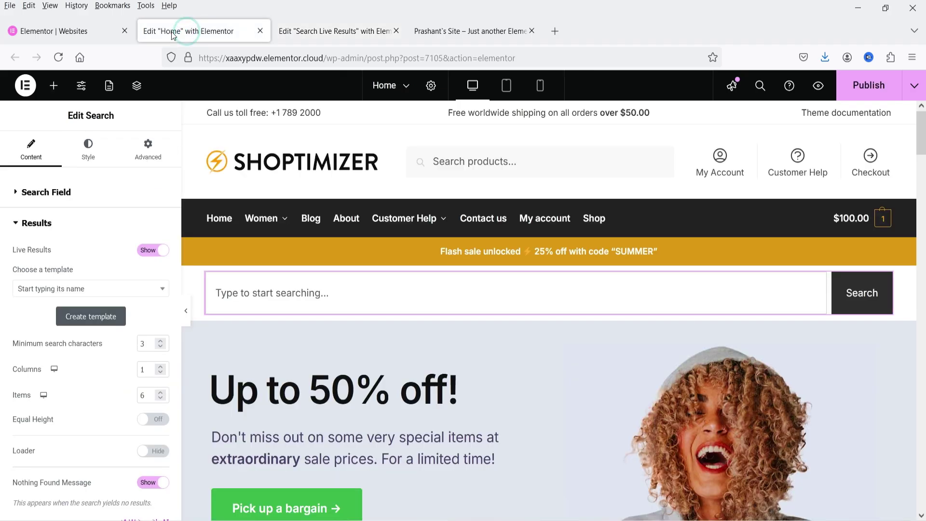
Choose Search Live Results as the Search widget's live results template
click(57, 288)
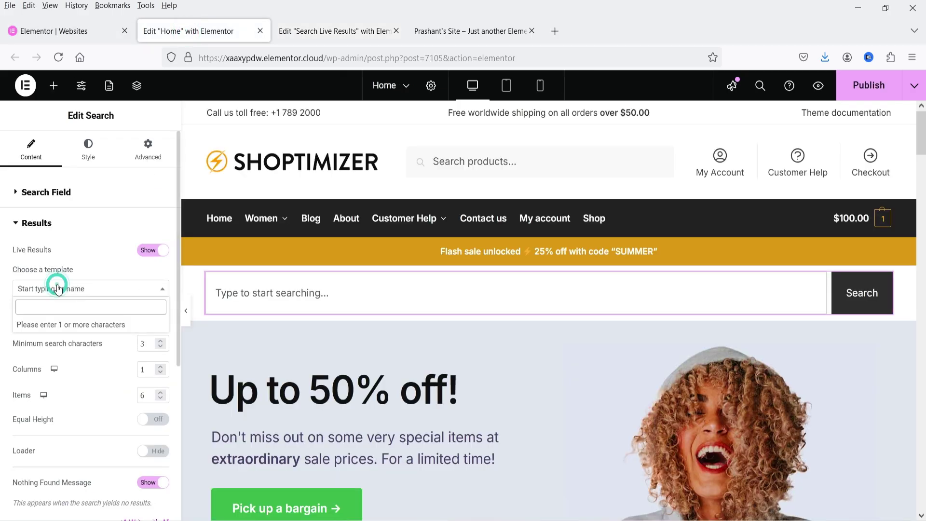
text(search)
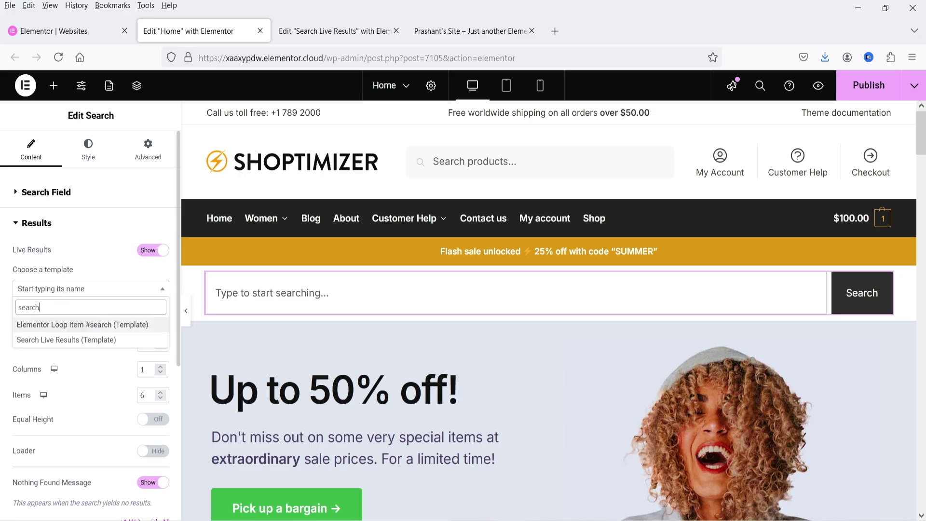
click(48, 341)
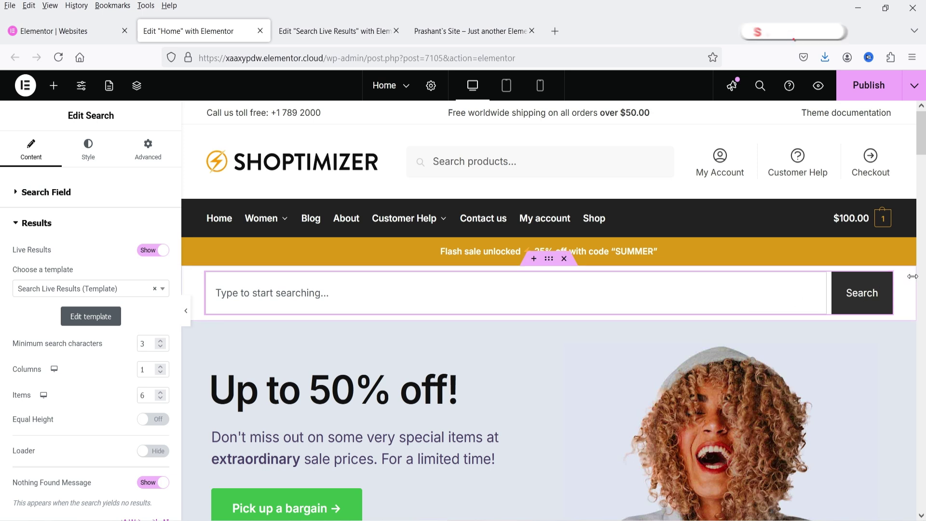
Set the live results to 4 columns and 4 items
scroll(57, 341, down, 2)
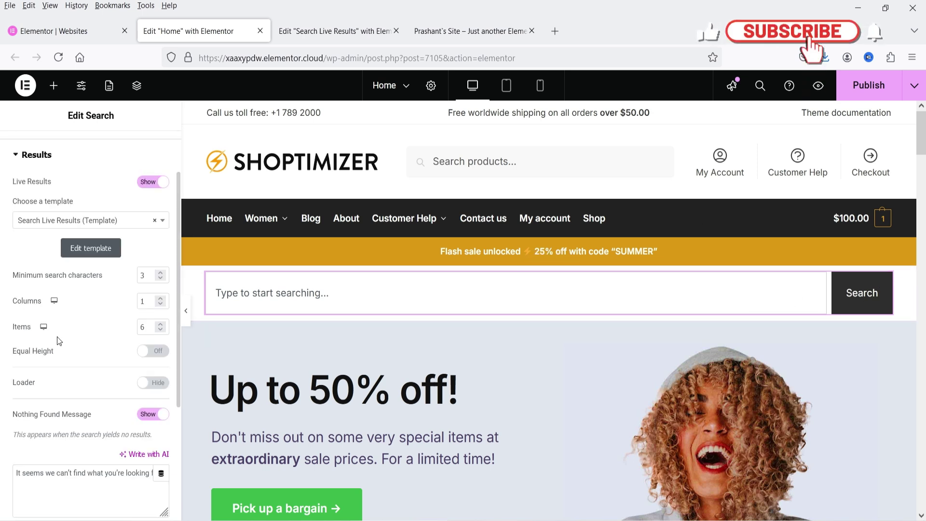
click(160, 298)
click(161, 298)
click(160, 298)
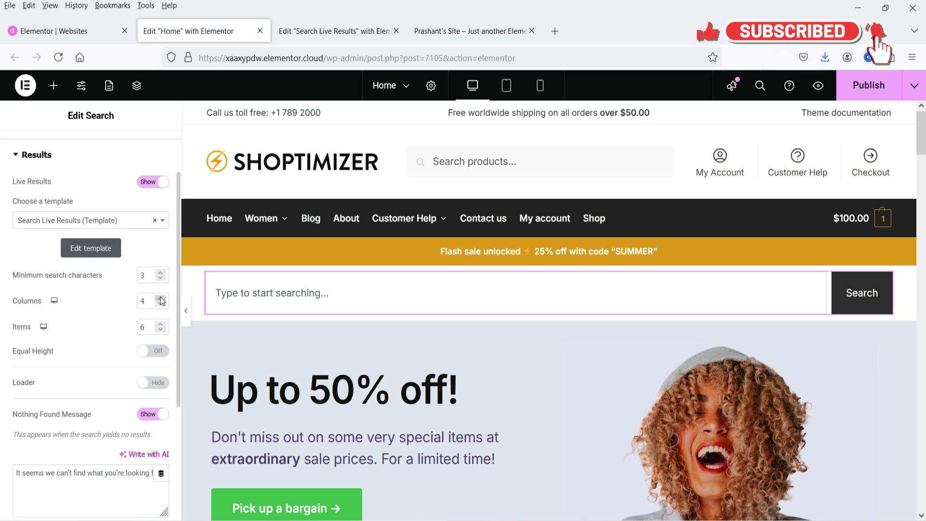
click(161, 331)
click(161, 331)
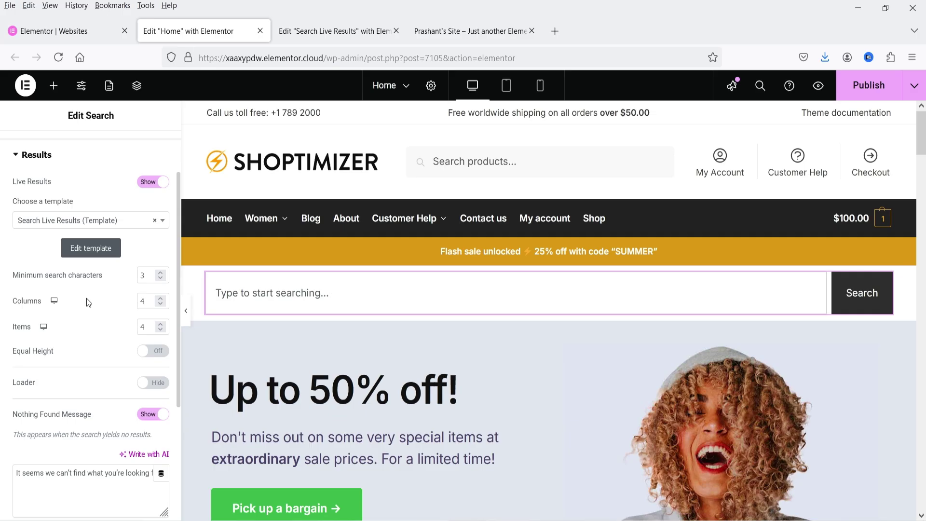
Turn on equal-height result cards and a loading indicator for the search results
click(152, 352)
scroll(94, 328, down, 4)
click(153, 196)
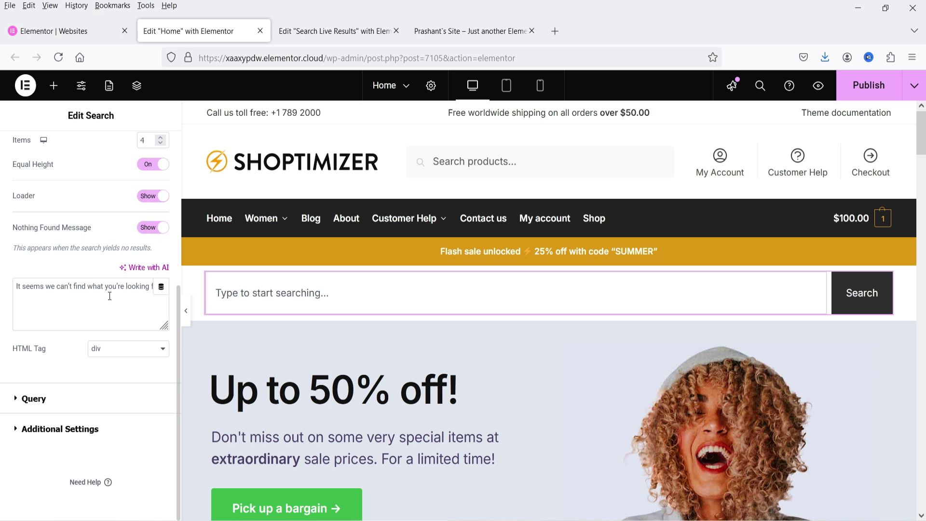
Review the Query source and include-by options, leaving the source at All
click(50, 399)
scroll(39, 198, down, 3)
click(121, 161)
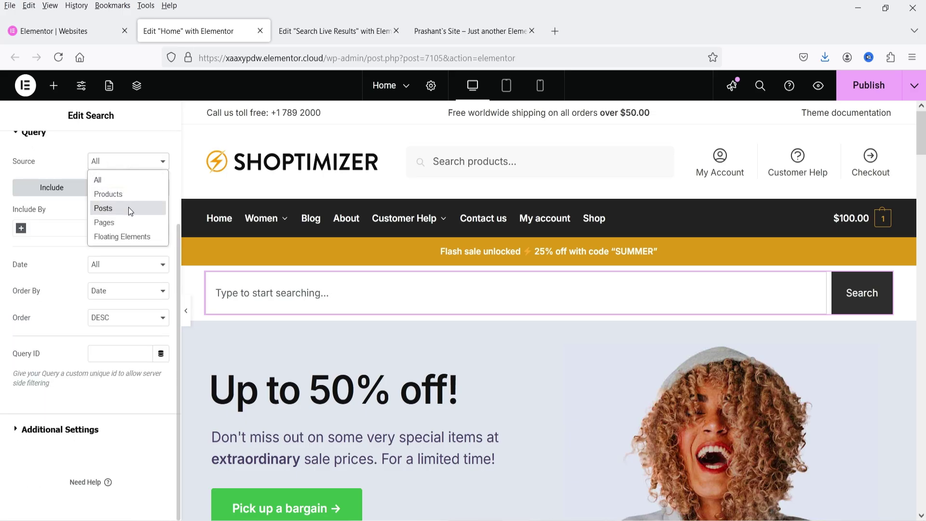
click(121, 162)
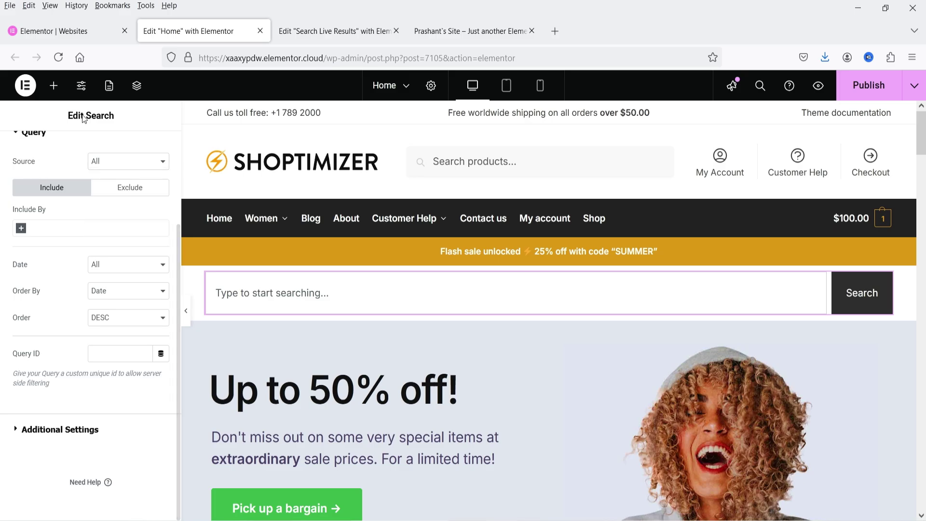
click(121, 162)
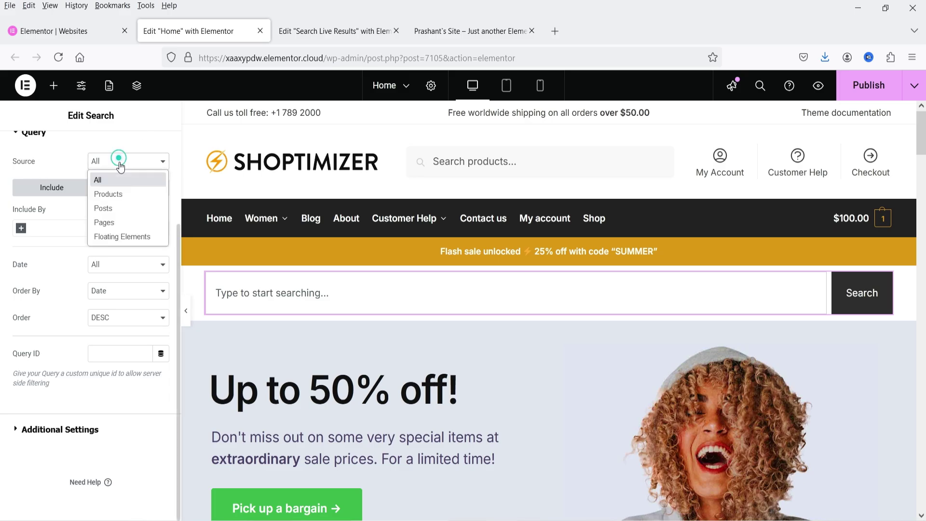
click(50, 227)
click(69, 216)
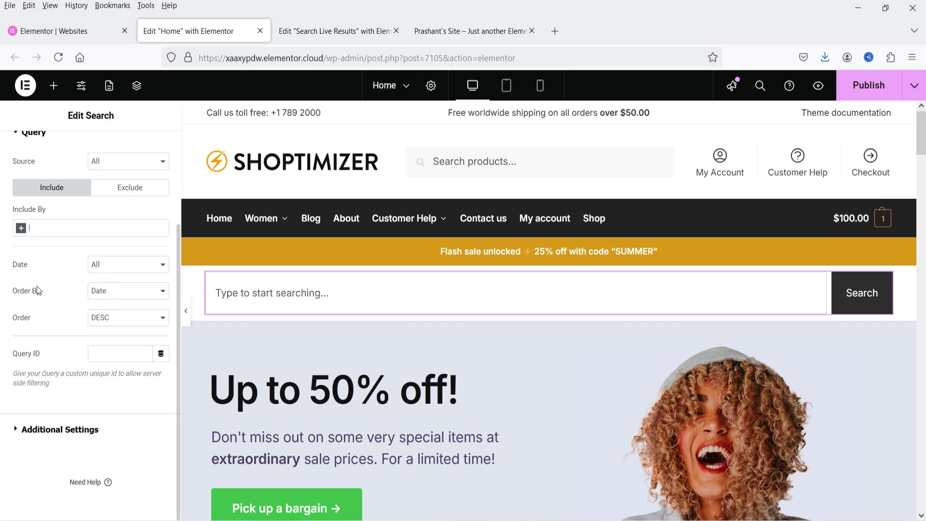
Set Pagination Type to Numbers + Previous/Next and publish the home page
click(66, 440)
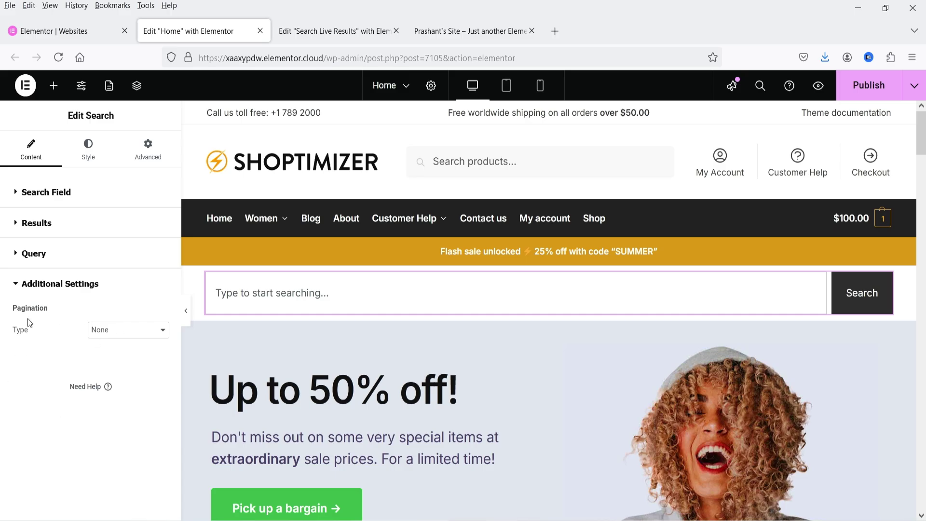
click(117, 330)
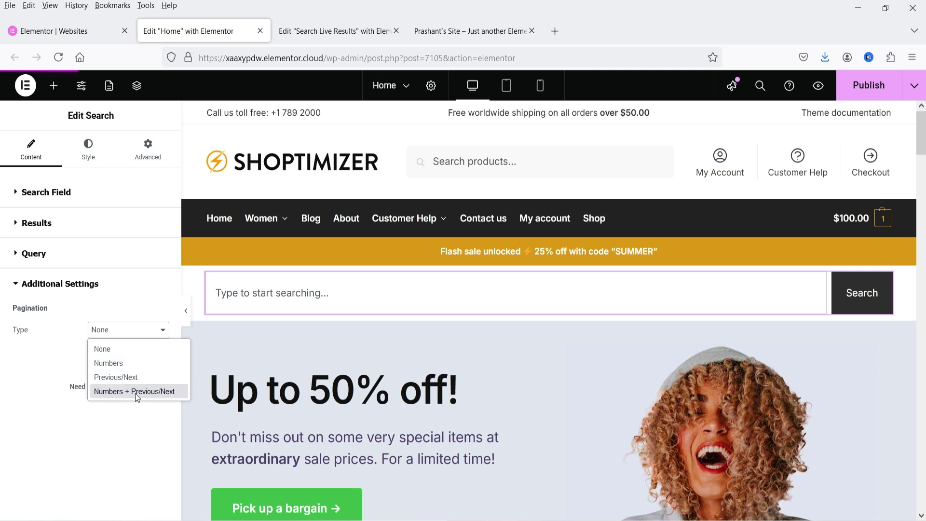
click(135, 392)
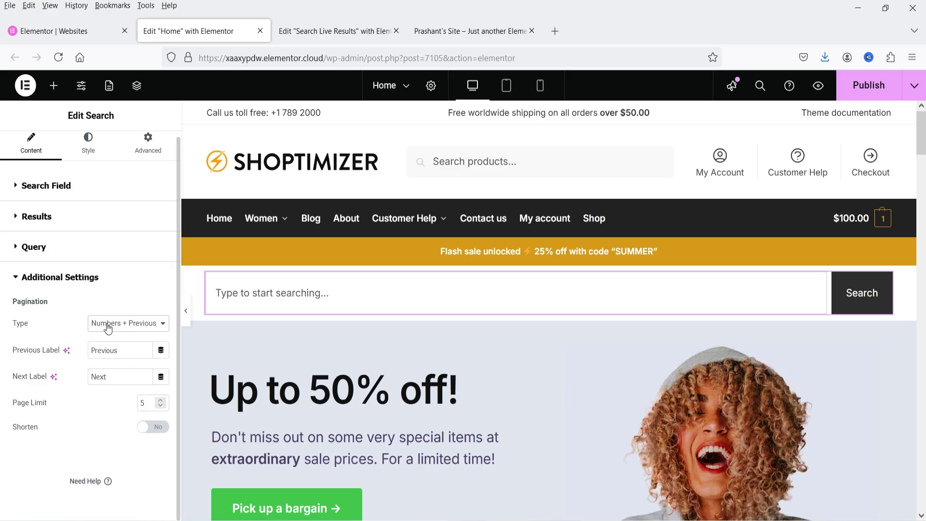
click(869, 87)
Switch to the live site and reload it to load the published changes
click(482, 31)
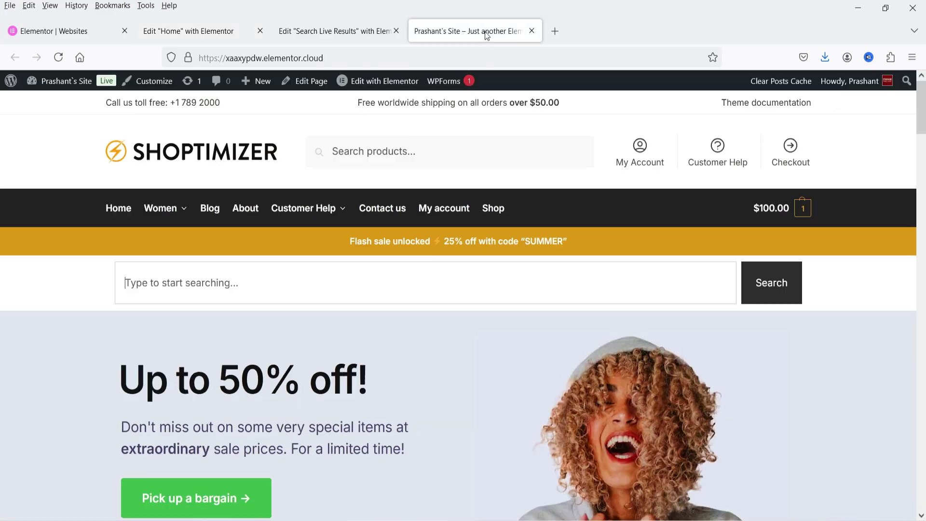
click(58, 58)
scroll(676, 386, down, 1)
scroll(434, 337, up, 1)
Search for 'top' then 'shirt', review the results, and return to Elementor
click(176, 283)
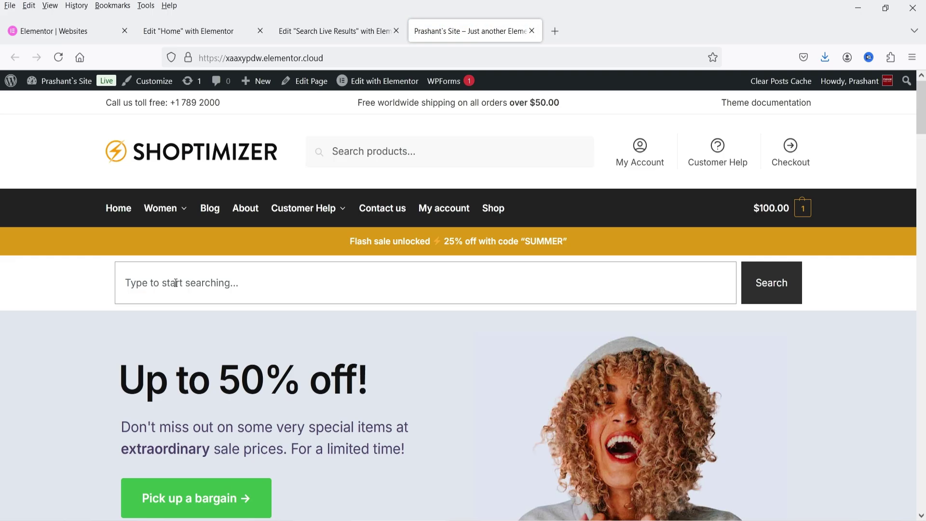
text(top)
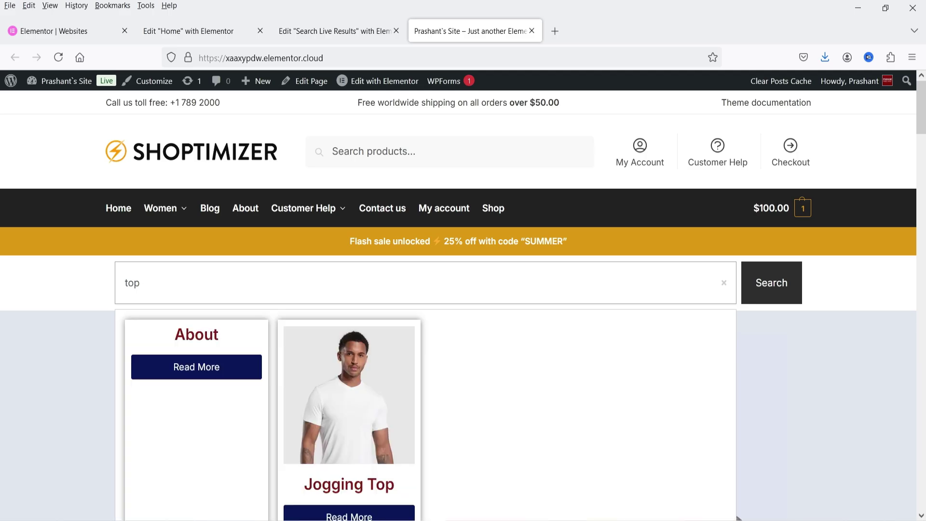
scroll(189, 222, down, 1)
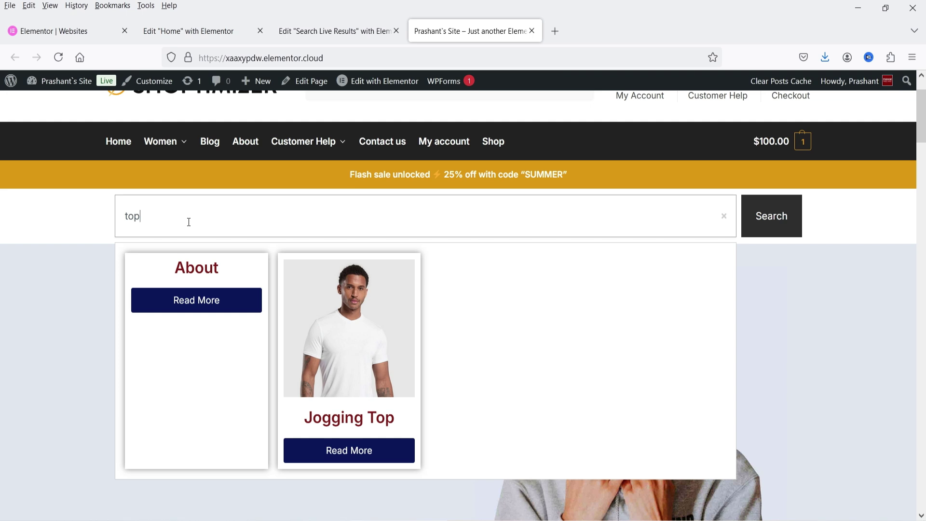
double_click(185, 220)
text(shirt)
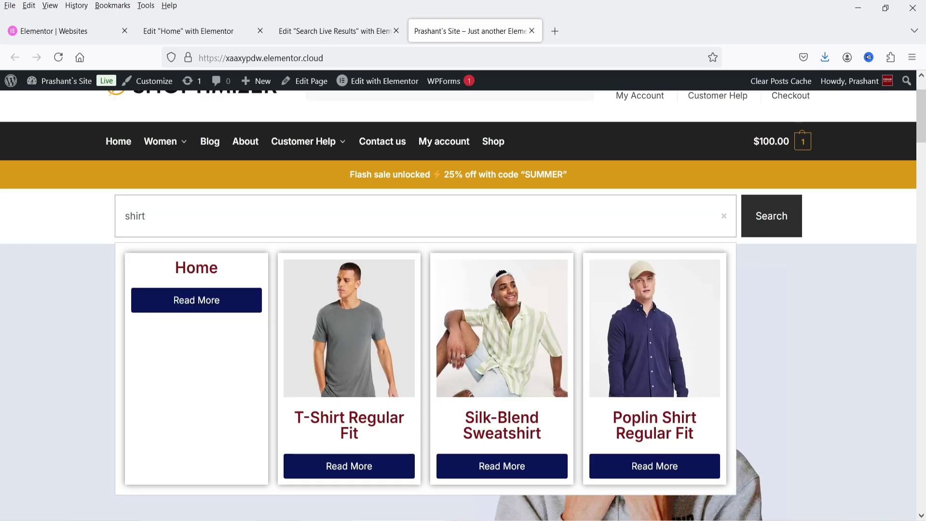
scroll(655, 323, down, 2)
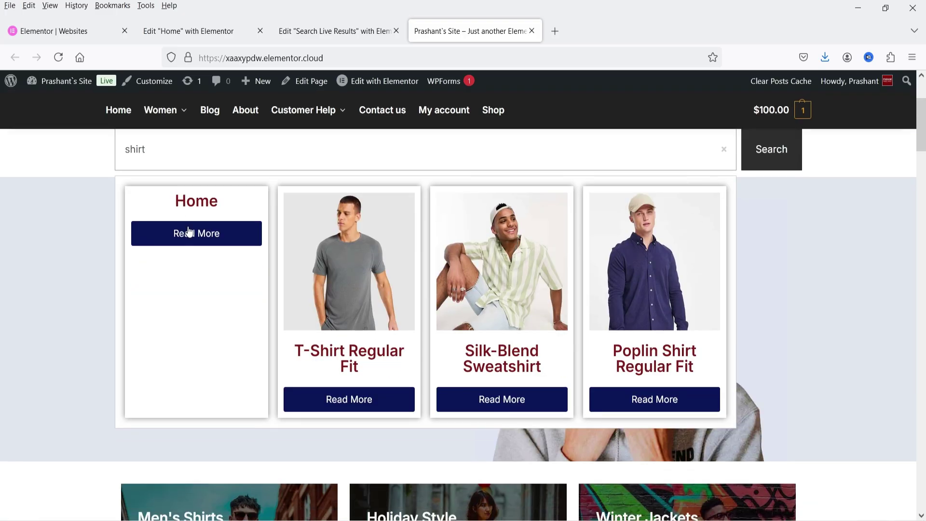
scroll(233, 267, up, 3)
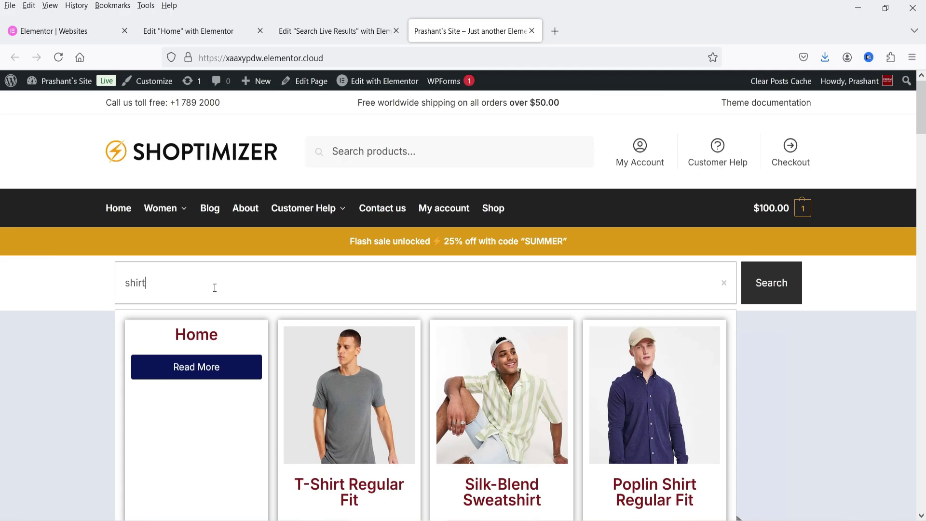
click(175, 31)
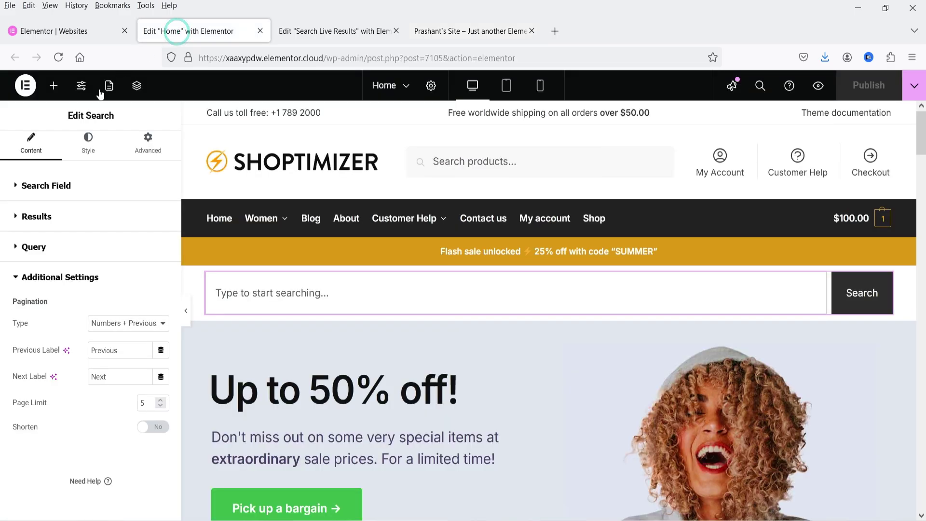
Set the search Query source to Products, publish, and reload the live site
click(57, 255)
click(133, 288)
click(129, 319)
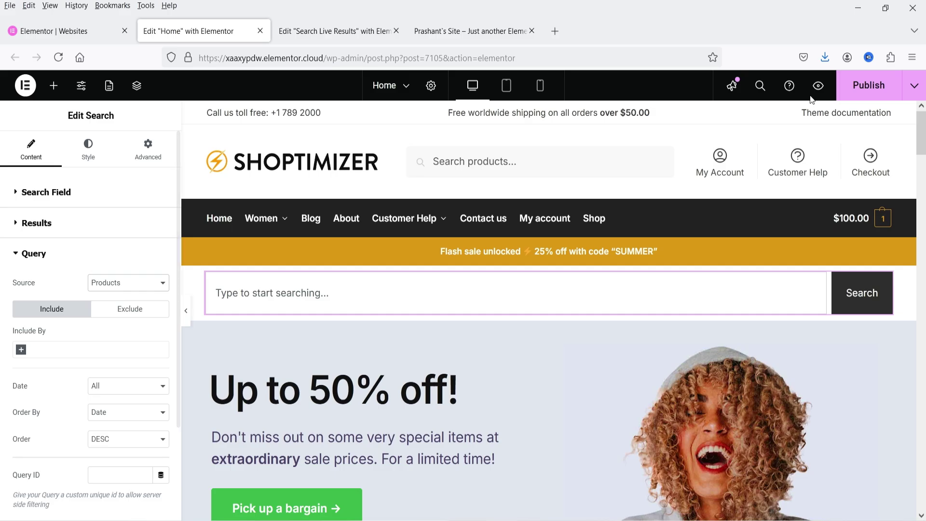
click(848, 87)
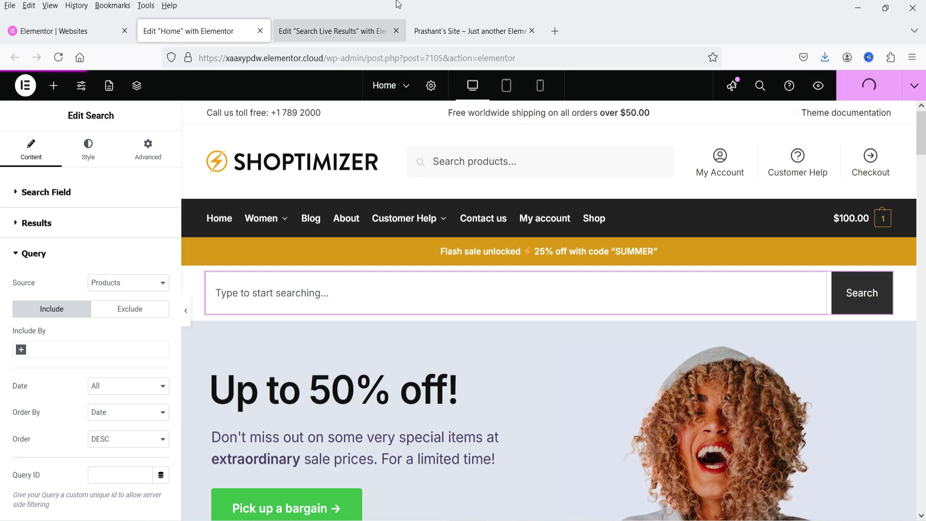
click(458, 31)
key(F5)
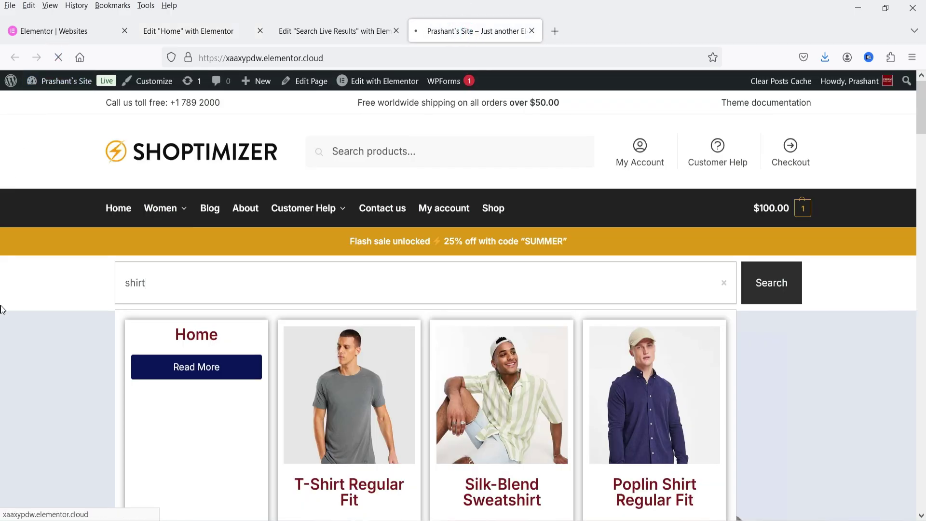
Search 'shirt' and open the Poplin Shirt product page from the results
click(164, 282)
text(shirt)
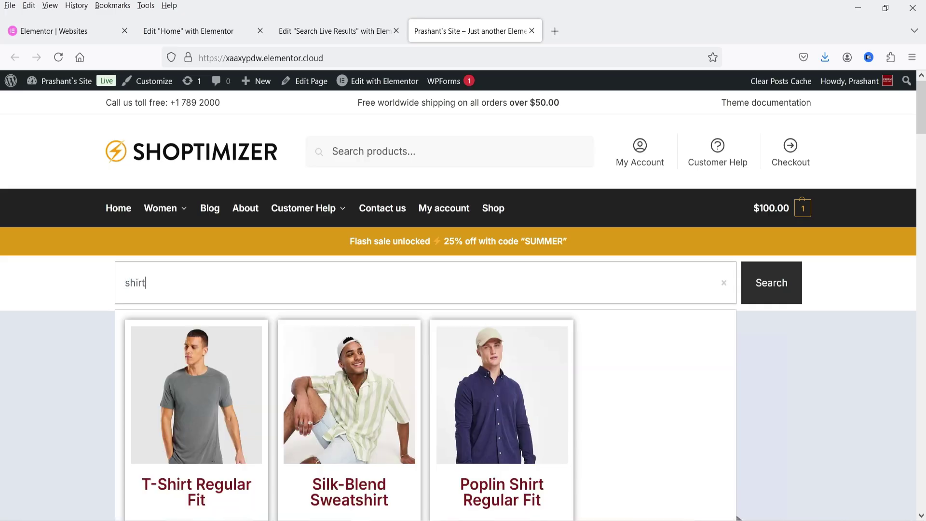
scroll(116, 293, down, 2)
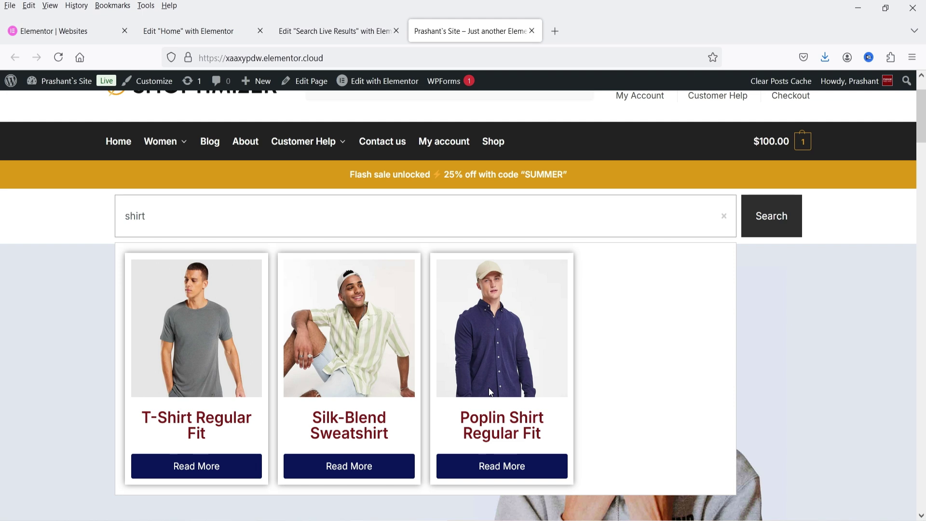
click(507, 467)
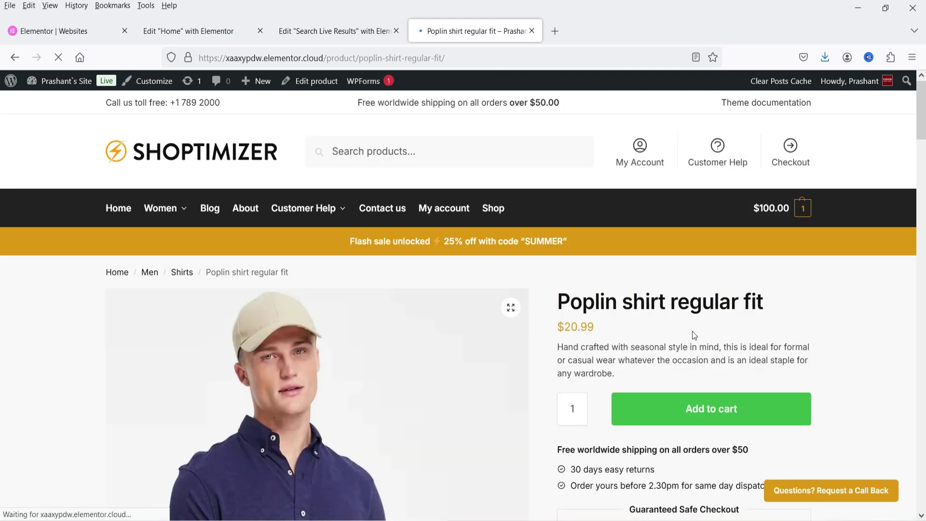
scroll(808, 342, down, 6)
scroll(805, 340, up, 6)
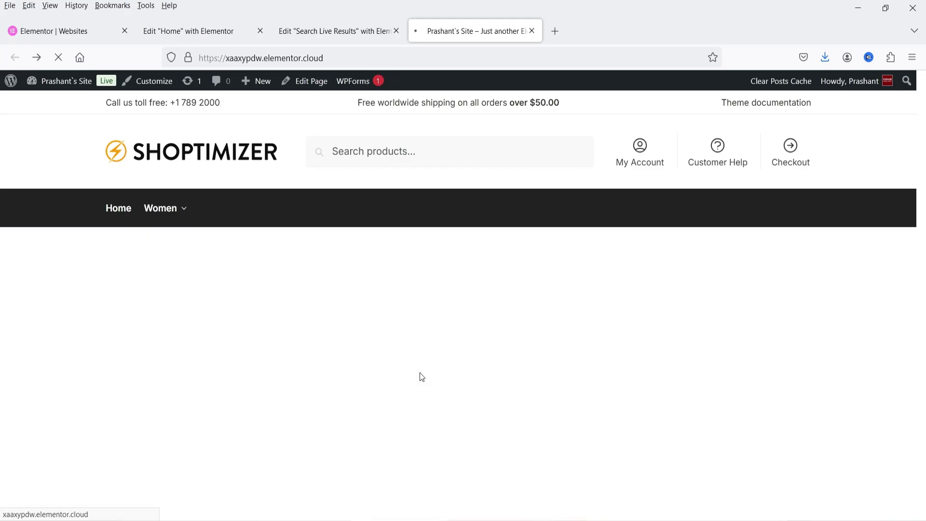
scroll(419, 373, down, 1)
Search 'ear' and page through the results to page 3
click(194, 216)
text(ear)
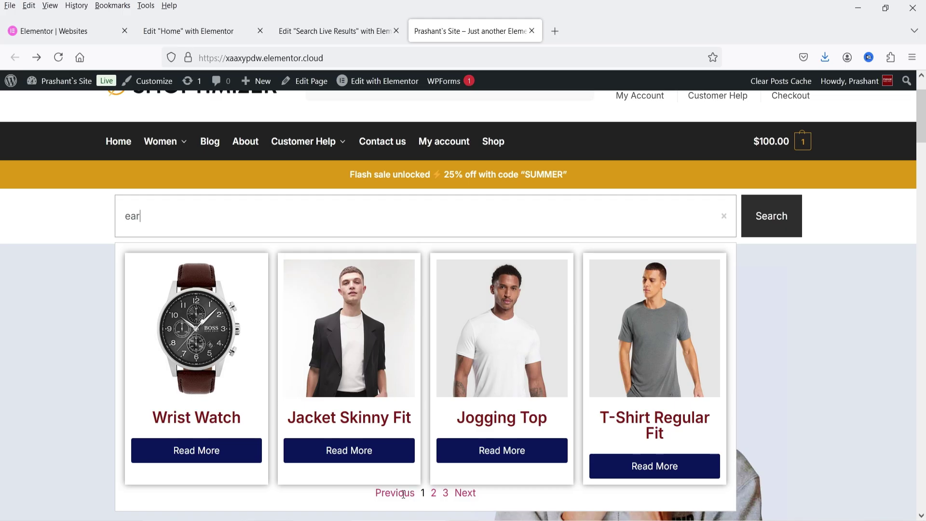
click(471, 499)
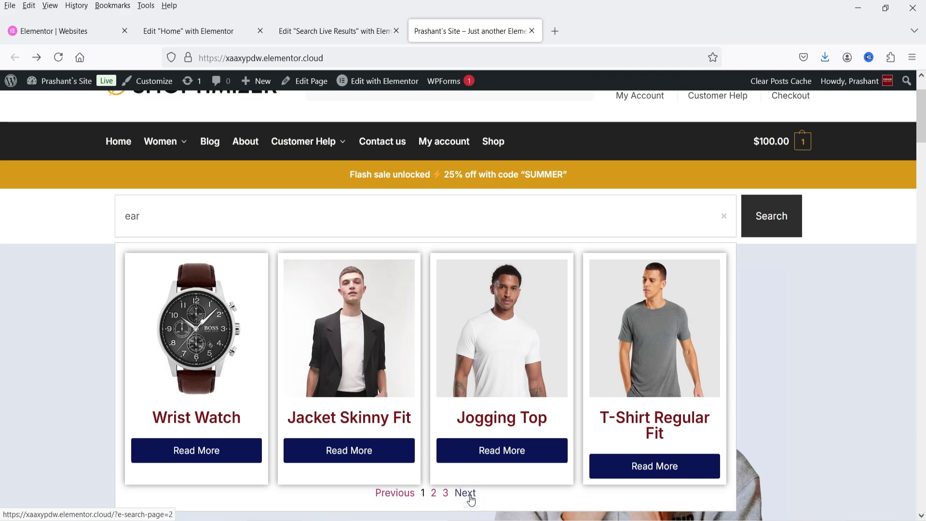
click(471, 500)
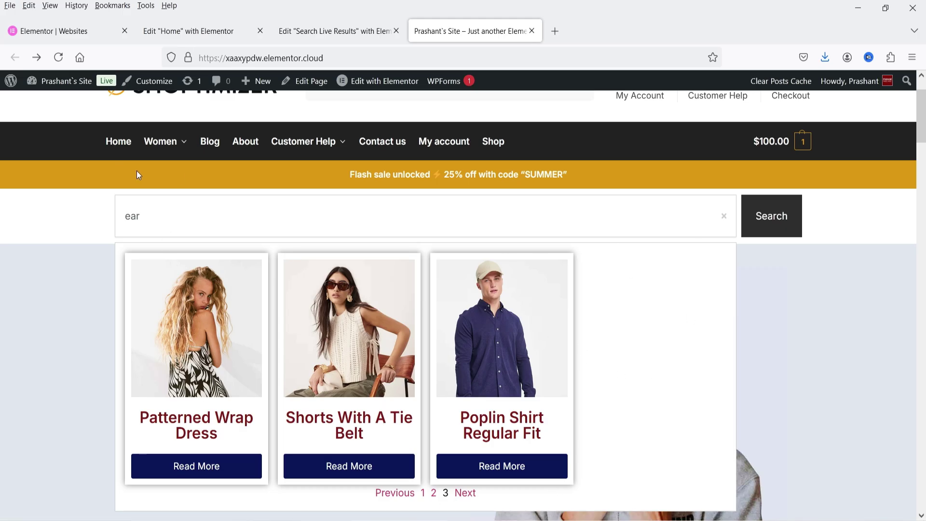
Search 'dress' and 'pant' to see the nothing-found message, then return to Elementor
triple_click(175, 211)
text(dress)
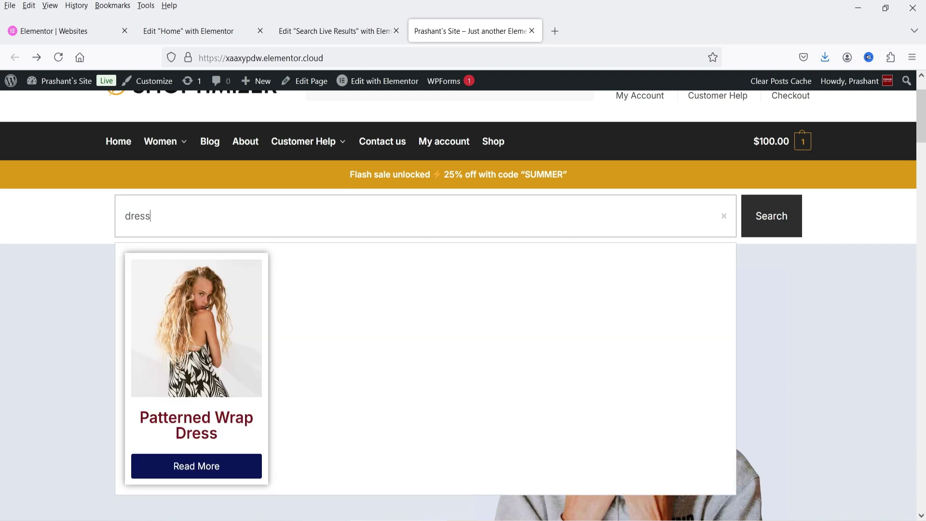
double_click(183, 221)
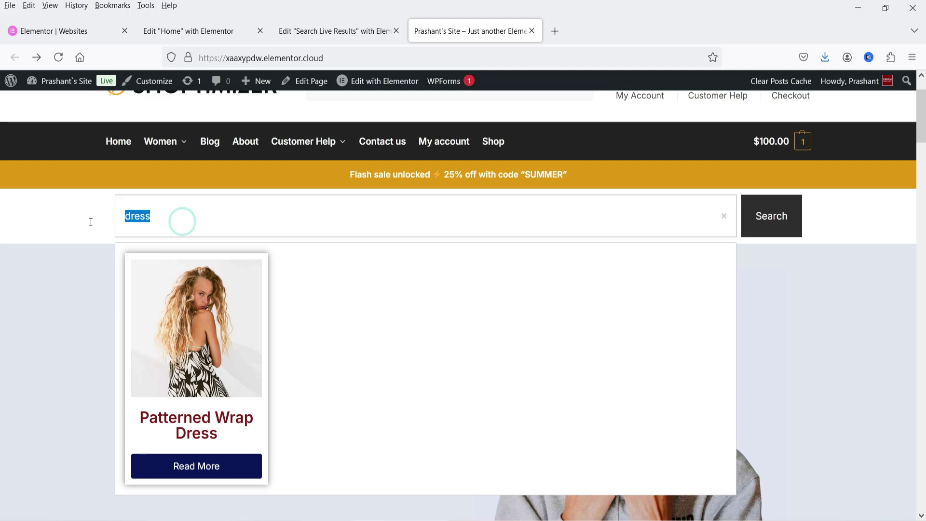
text(pant)
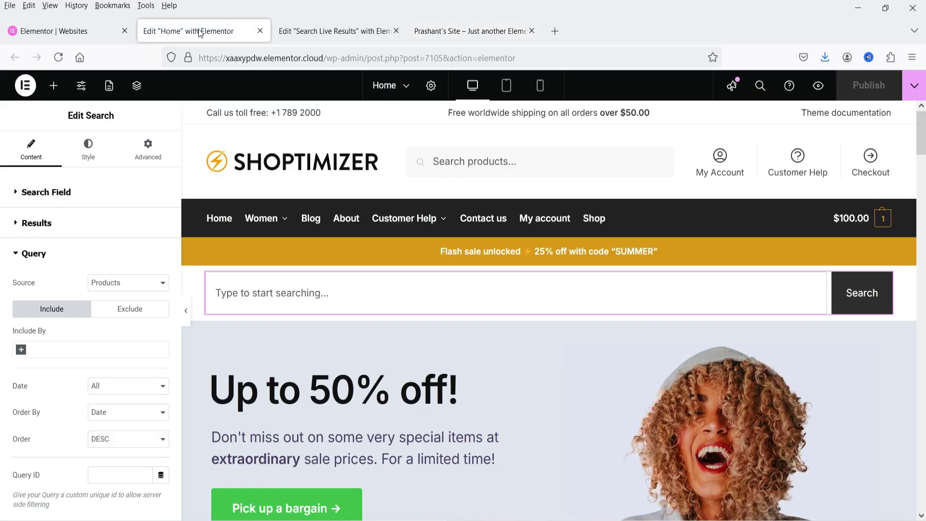
click(198, 31)
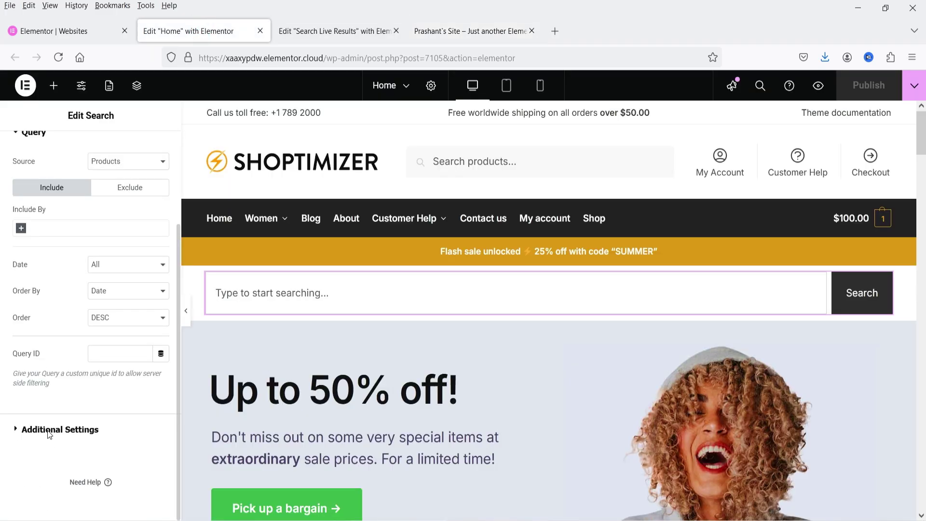
scroll(53, 424, up, 5)
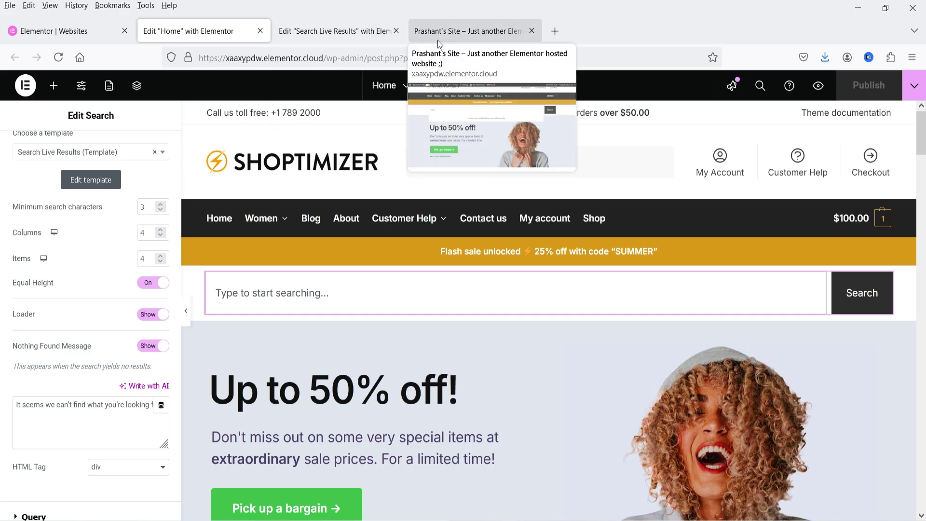